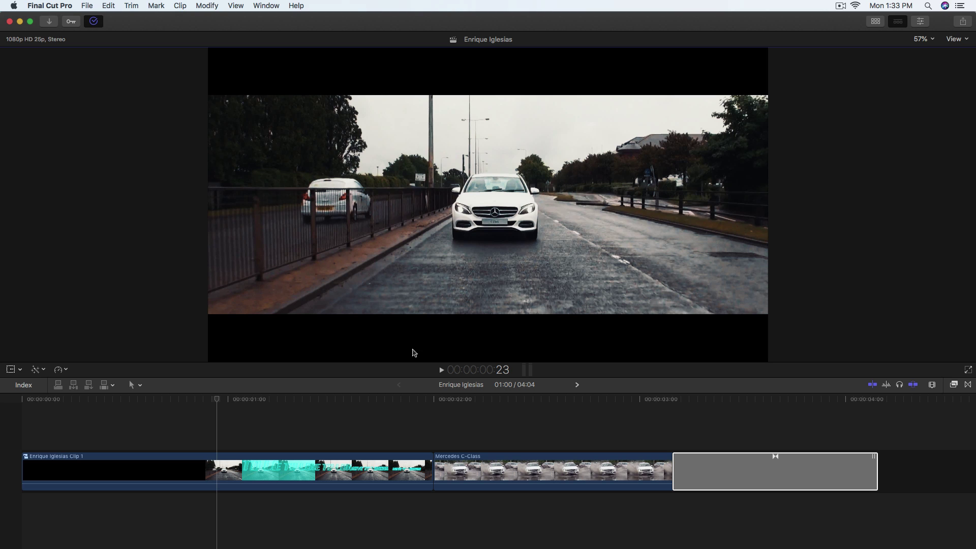
Review the finished title sequence, then the MOVE TO MIAMI reference video and the Aero font page on dafont.com in Chrome
left_click_drag(217, 399, 312, 405)
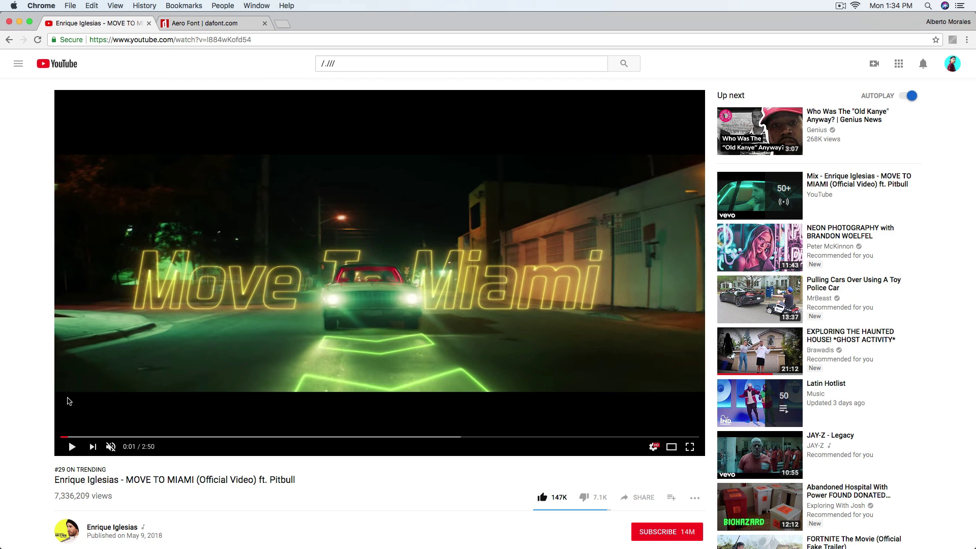
left_click(202, 23)
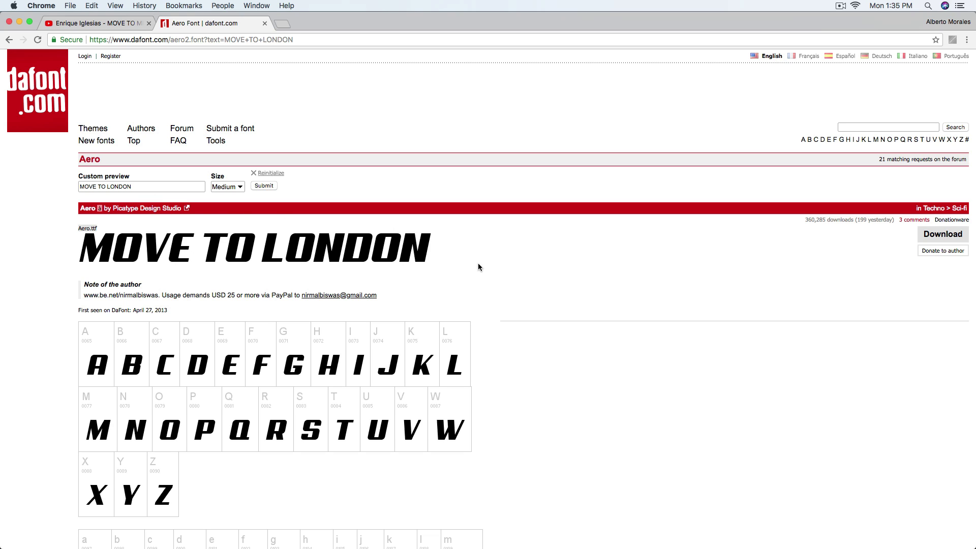
left_click(96, 24)
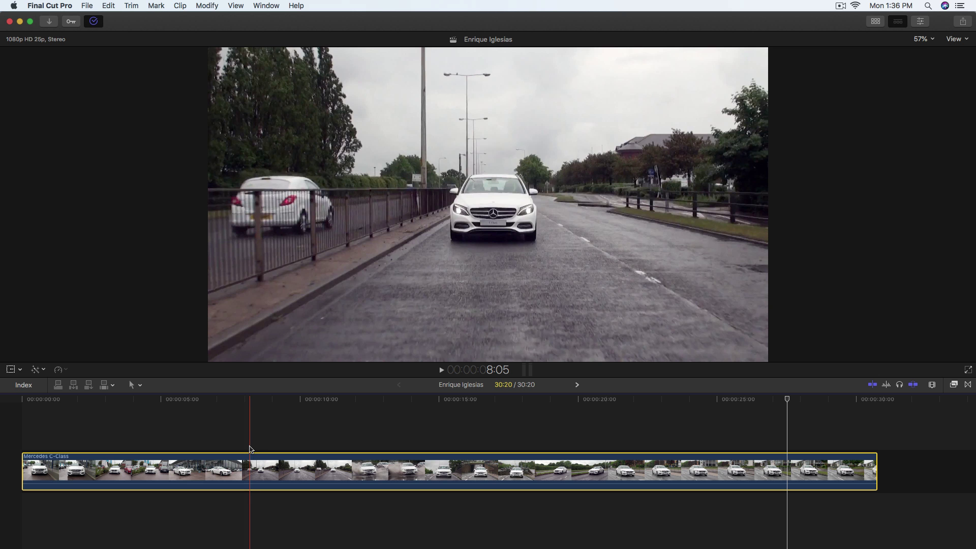
In Final Cut Pro, split the Mercedes C-Class clip after its opening road shot and disable the remaining footage
key("b")
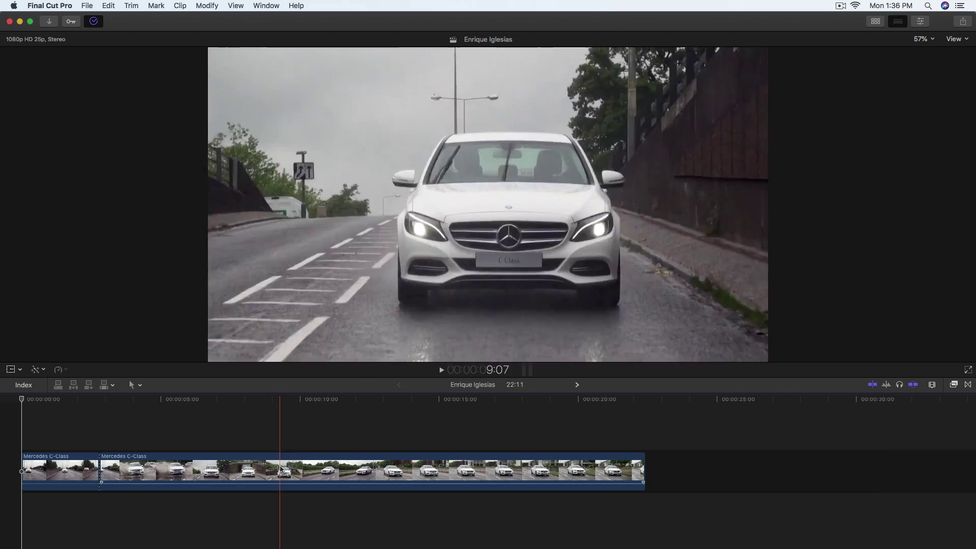
left_click(280, 468)
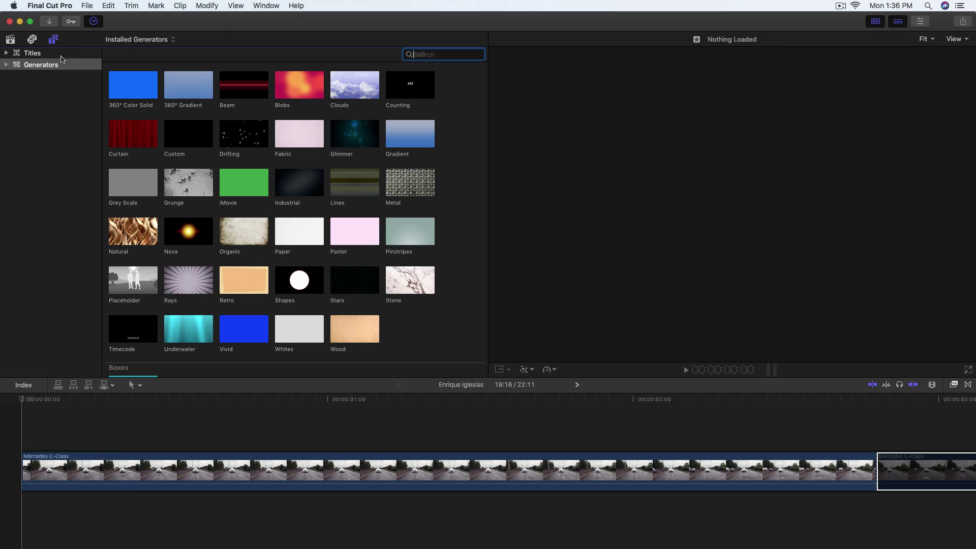
Insert the black Custom generator before the first Mercedes clip and shorten it to about 21 frames
left_click_drag(187, 134, 48, 464)
key("super+minus")
key("super+minus")
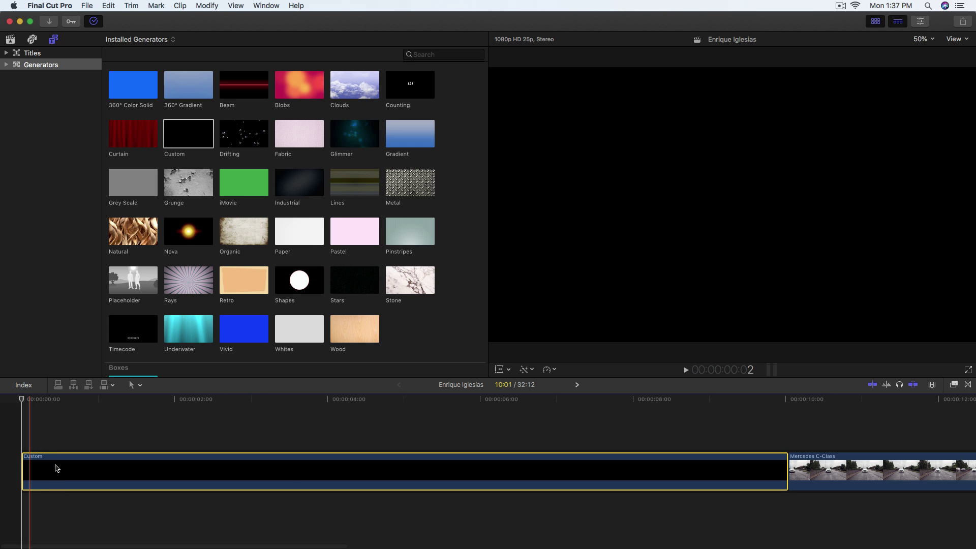
left_click_drag(783, 463, 84, 462)
key("space")
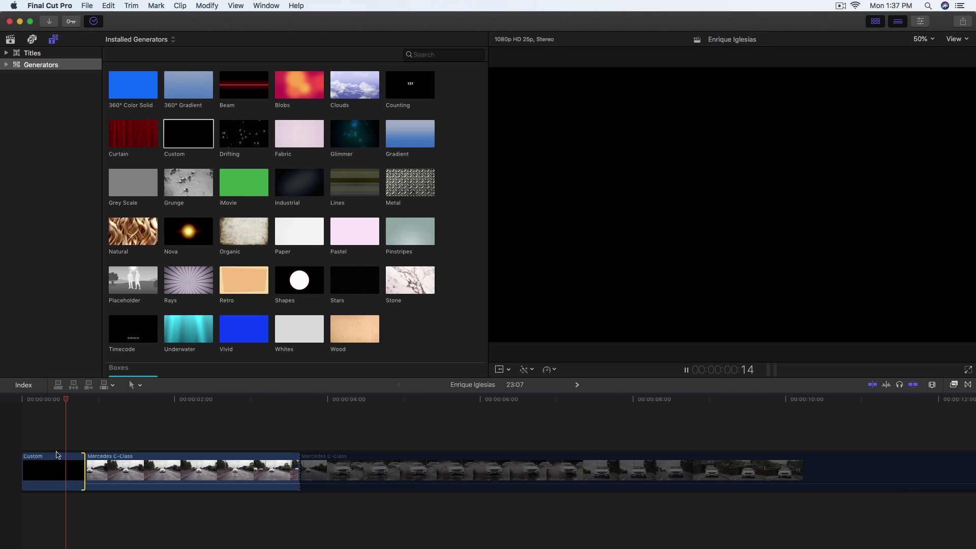
Place a Basic Title above the first Mercedes clip and cut off the part extending beyond that clip's end
left_click(118, 463)
left_click(51, 53)
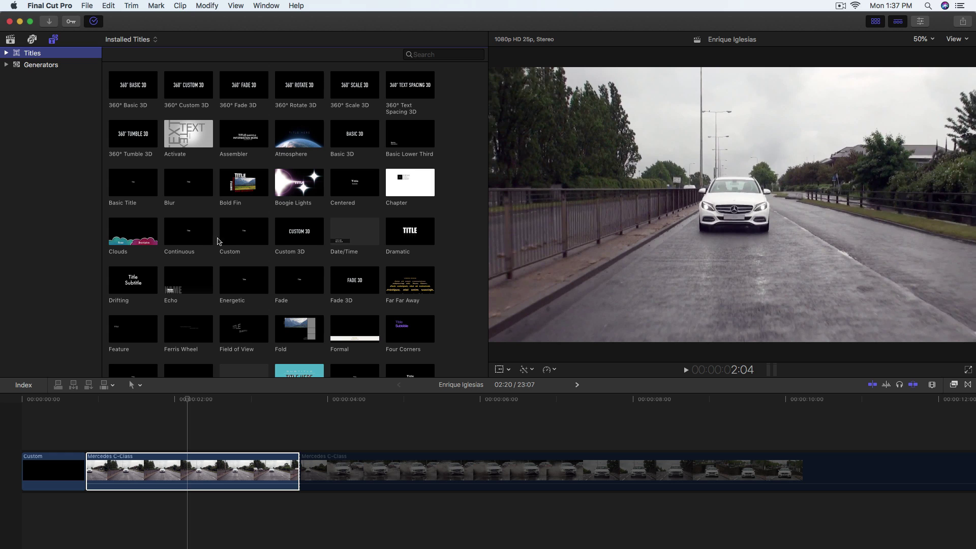
left_click_drag(128, 182, 94, 423)
key("super+b")
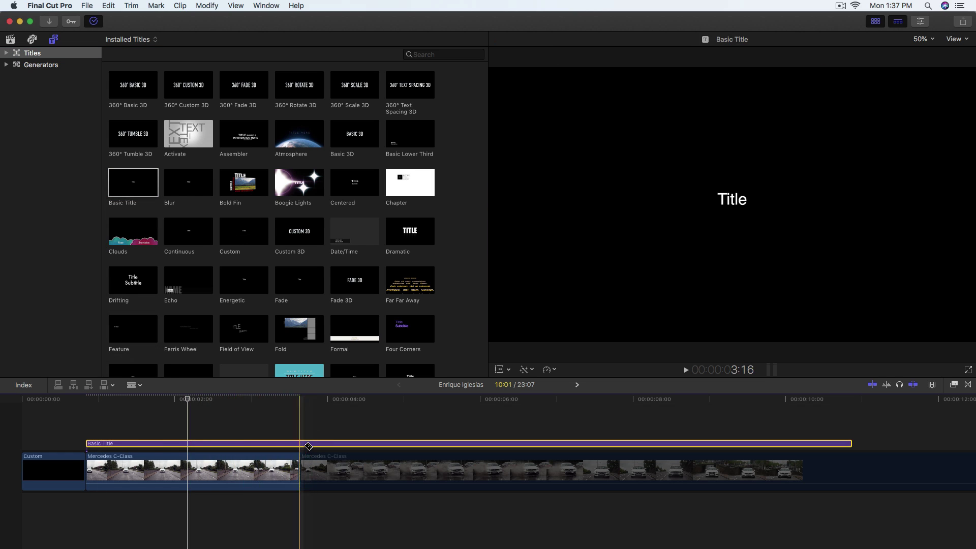
left_click(328, 447)
key("Delete")
Trim the start of the Basic Title so it begins at about 1:03, shortly after the car shot starts
left_click(89, 423)
key("ctrl+super+1")
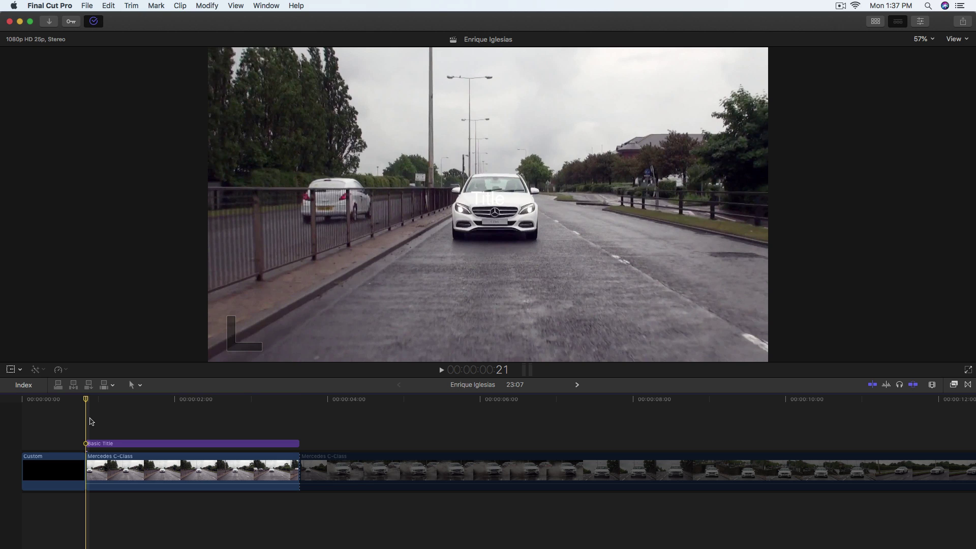
key("space")
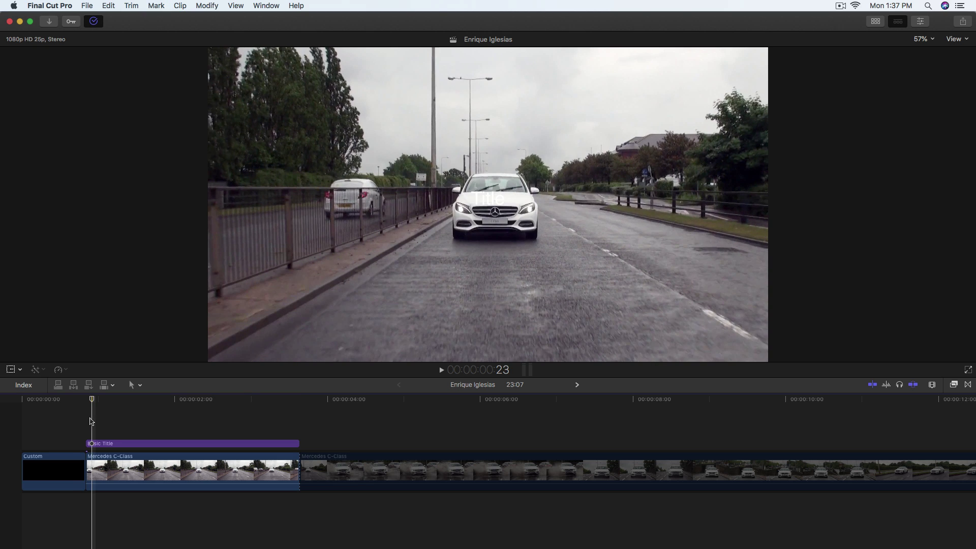
key("super+equal")
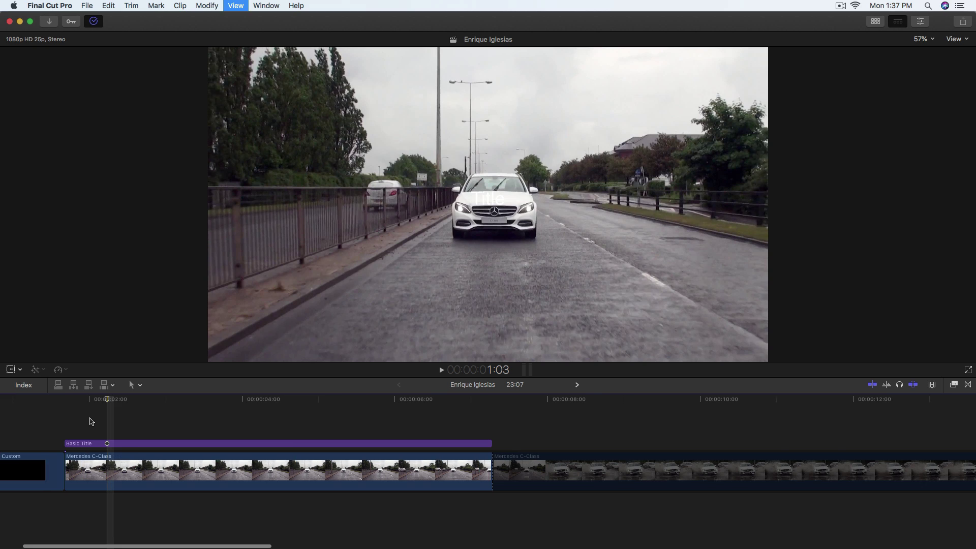
left_click_drag(65, 444, 109, 443)
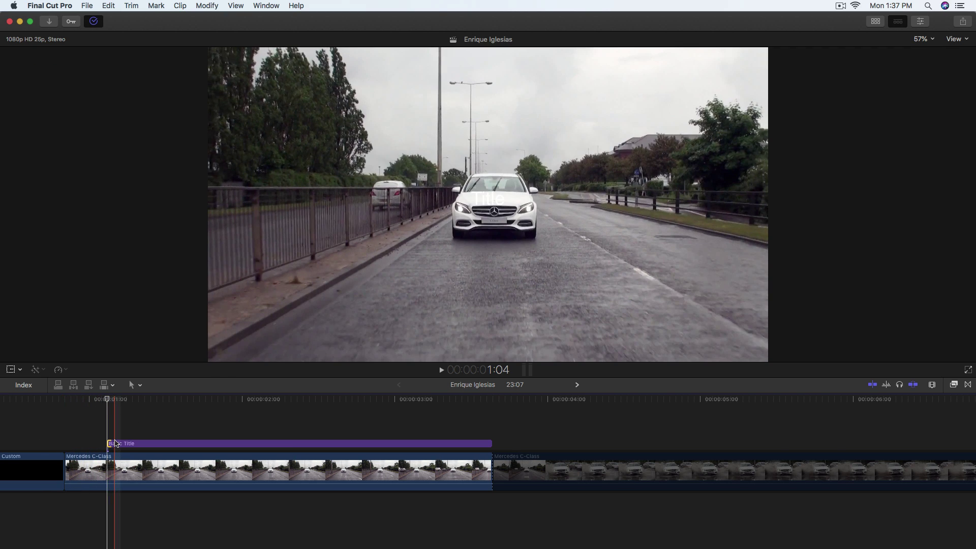
Apply the Neon 2D text style to the Basic Title
left_click(116, 443)
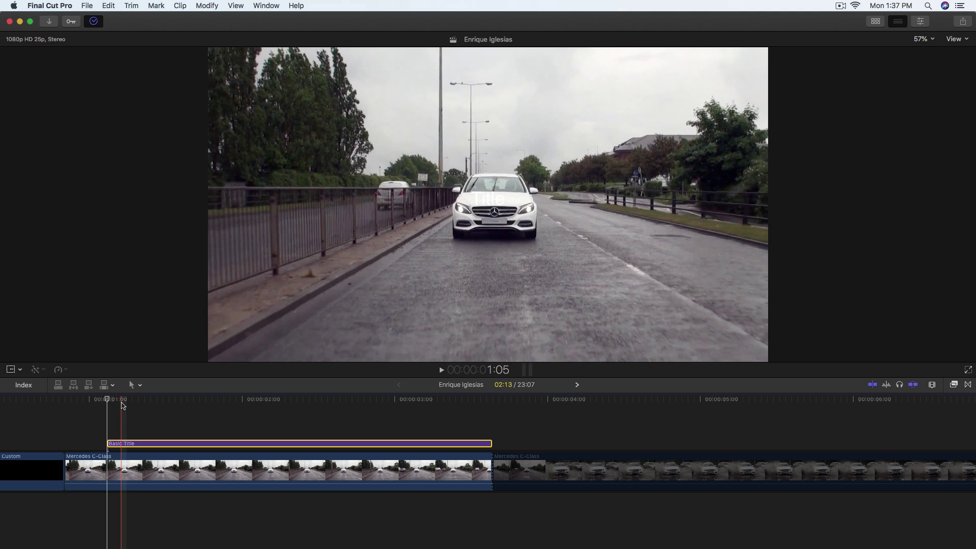
left_click(180, 399)
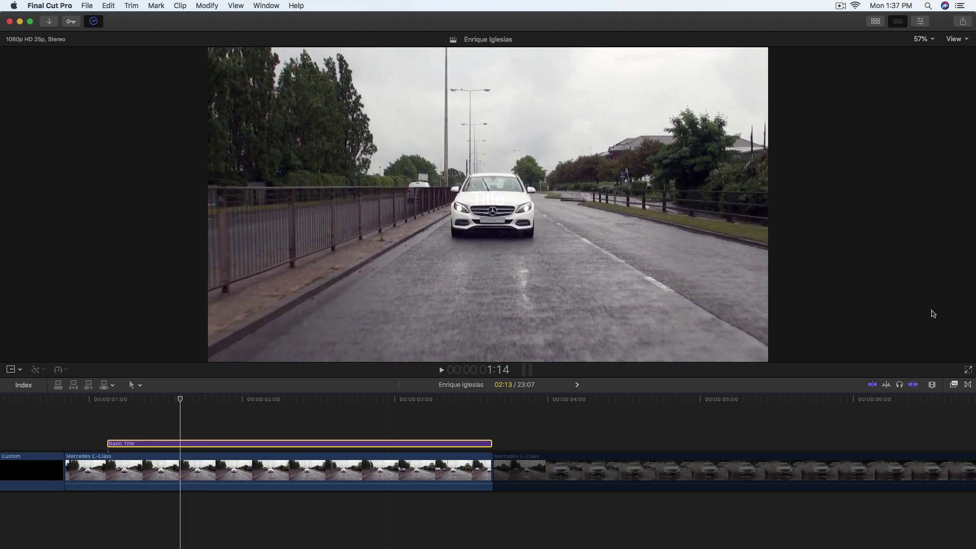
left_click(921, 21)
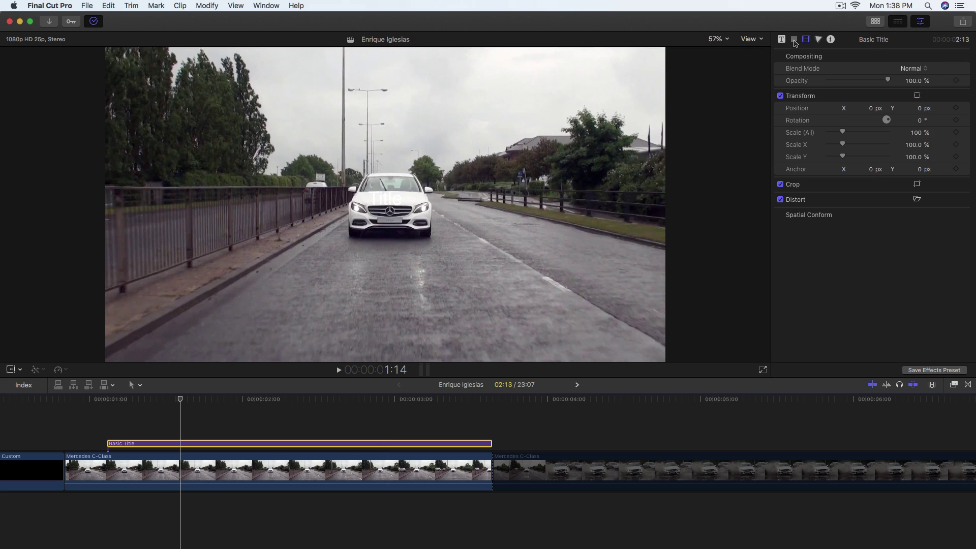
left_click(794, 40)
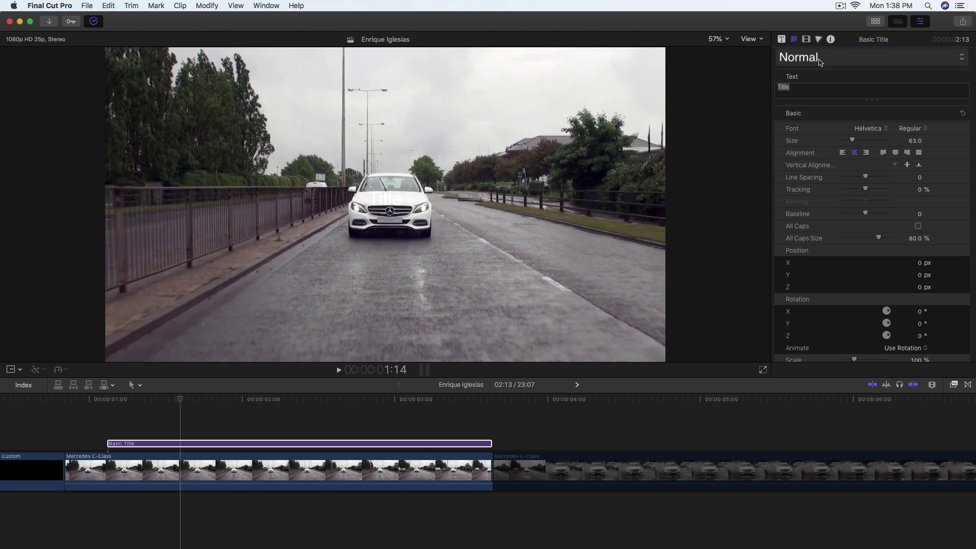
left_click(820, 60)
left_click(807, 63)
left_click(805, 62)
mouse_move(803, 92)
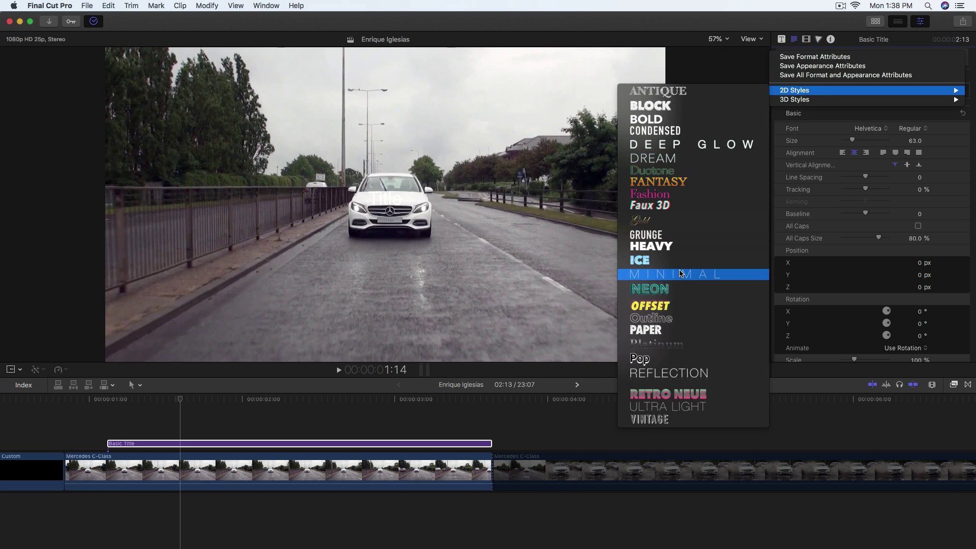
left_click(674, 289)
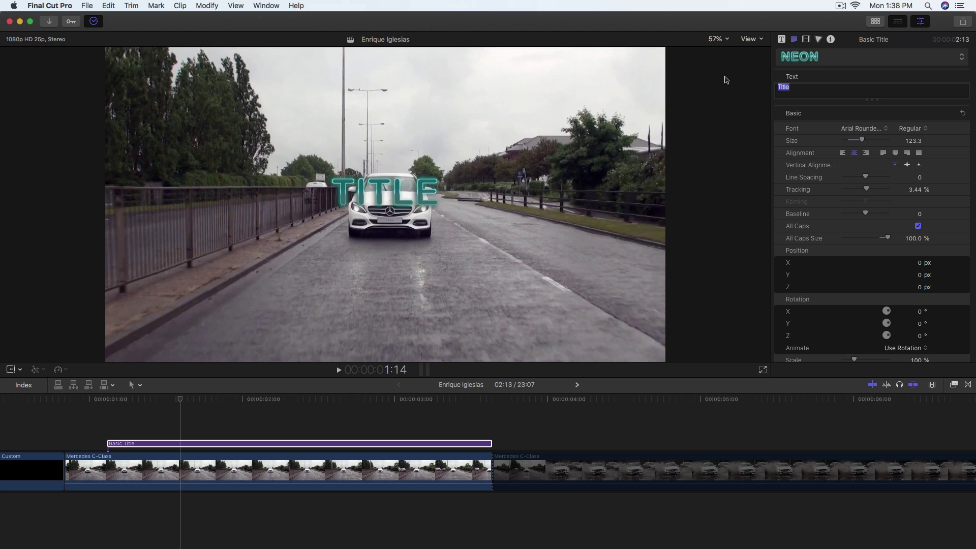
Change the title text to MOVE TO LONDON and set its font to Aero
type("MOVE TO LONDON")
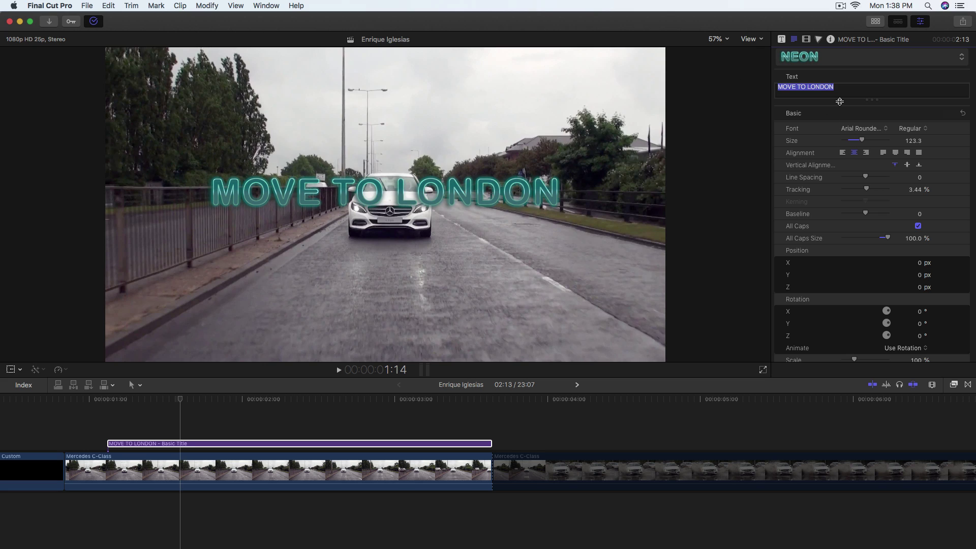
left_click(847, 128)
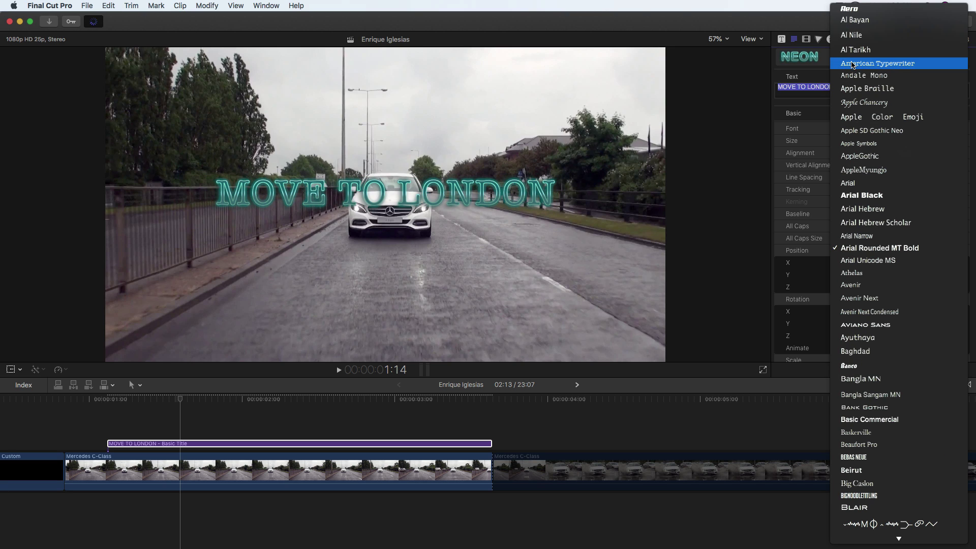
left_click(850, 12)
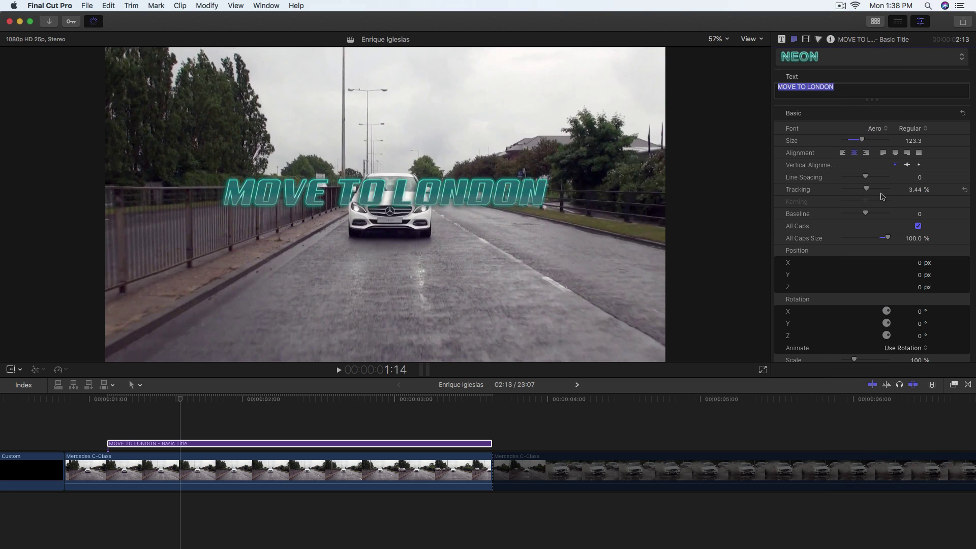
Turn off the title's Face and Glow, and check the gradient settings of its Outline
scroll(857, 200, "down", 5)
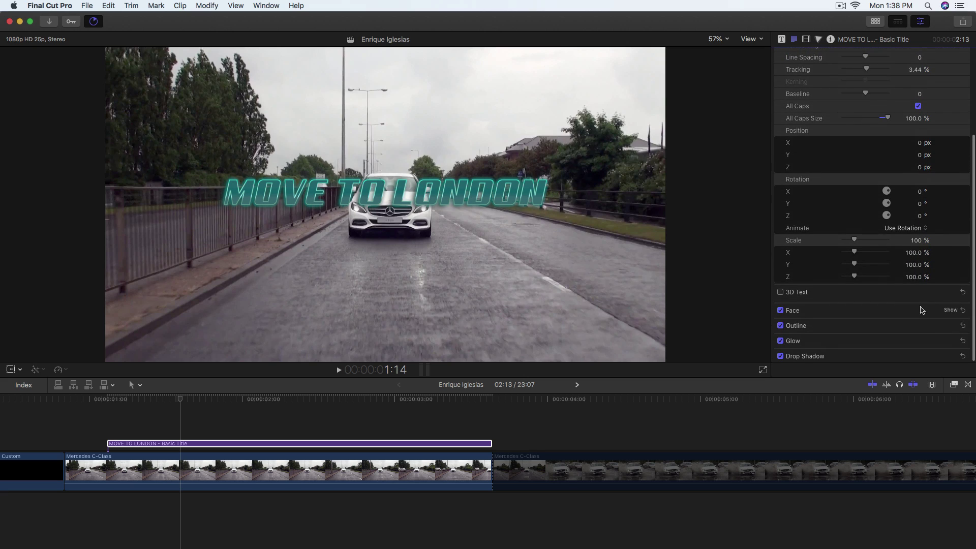
left_click(783, 311)
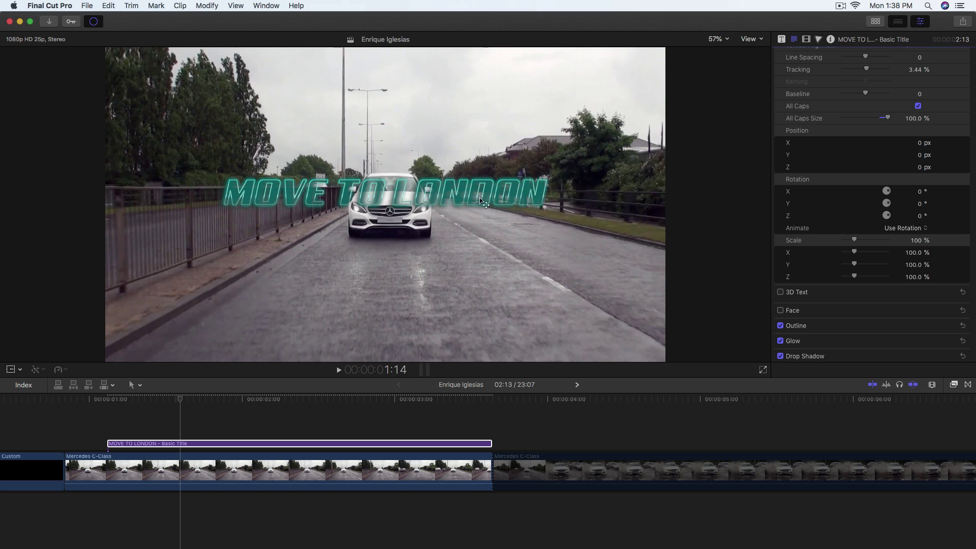
left_click(780, 340)
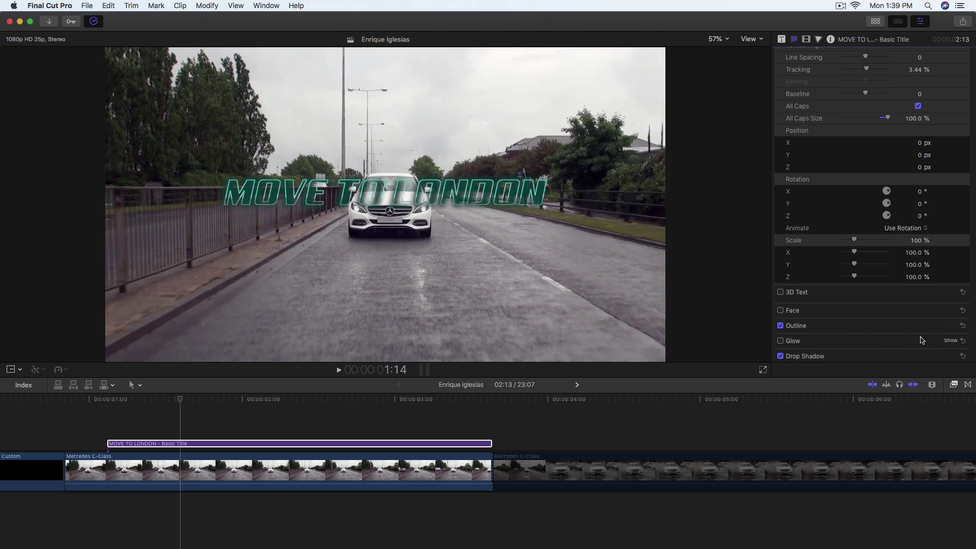
left_click(951, 326)
scroll(917, 323, "down", 2)
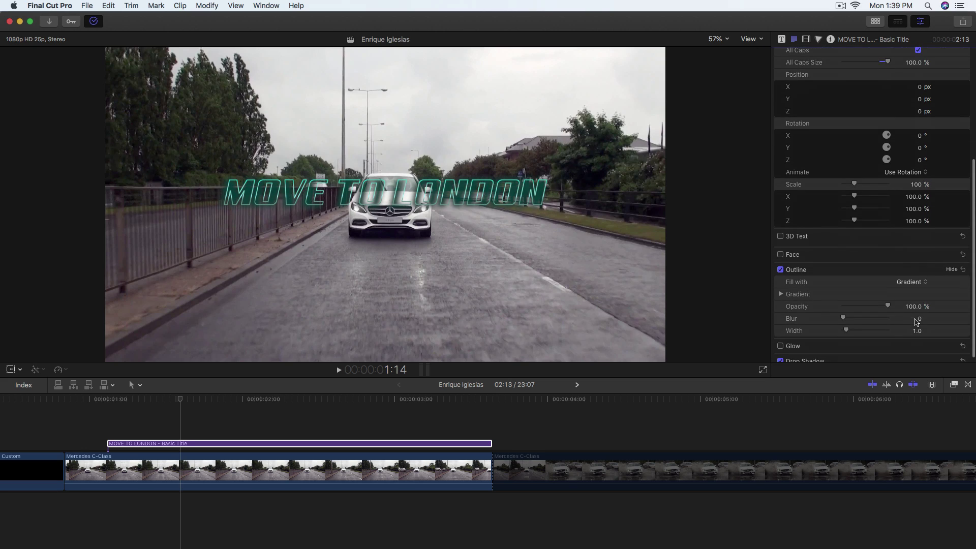
left_click(781, 294)
scroll(834, 305, "down", 2)
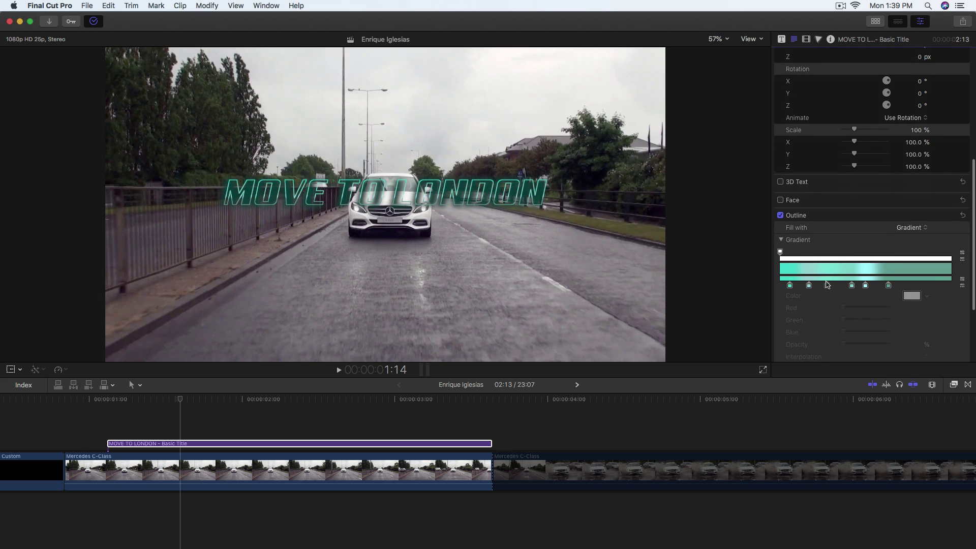
left_click(781, 240)
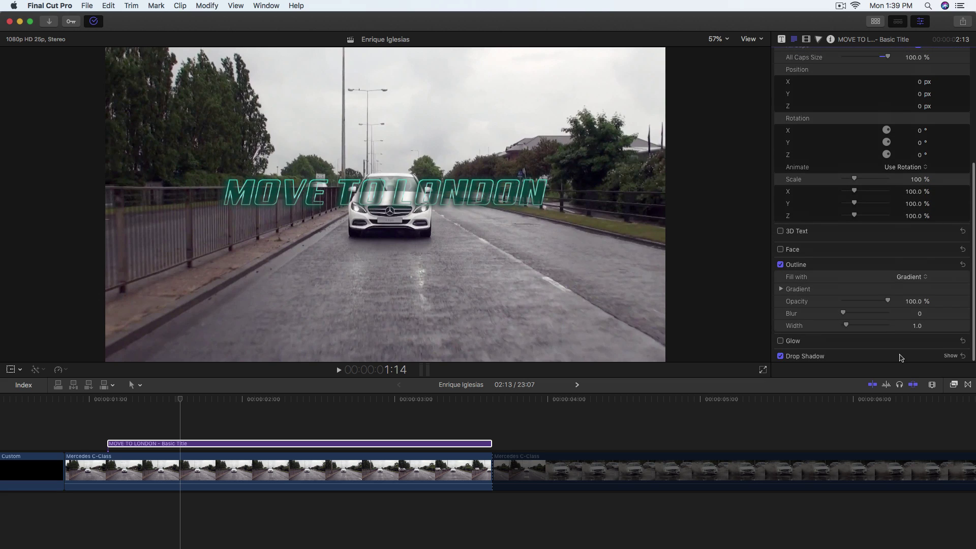
Apply the Colorize effect to the MOVE TO LONDON title
left_click(953, 384)
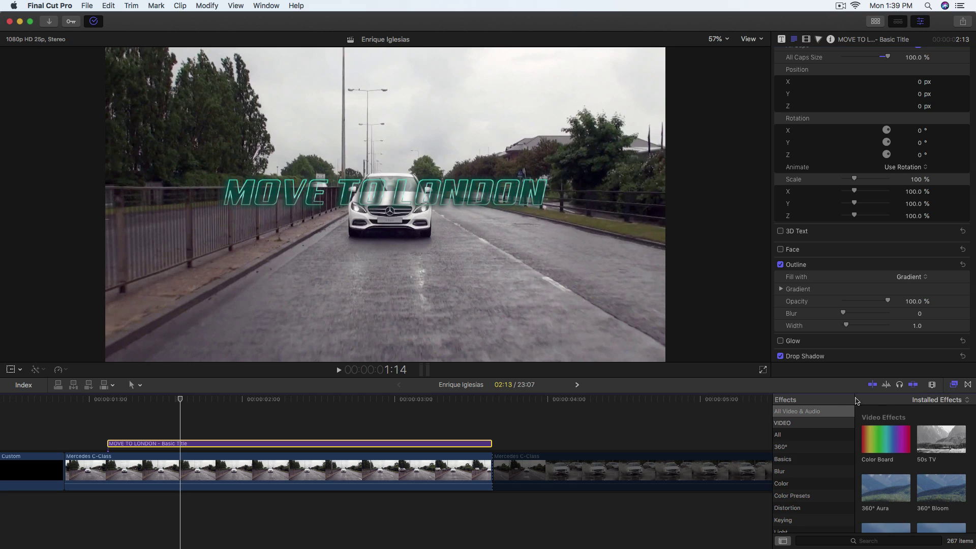
left_click(796, 483)
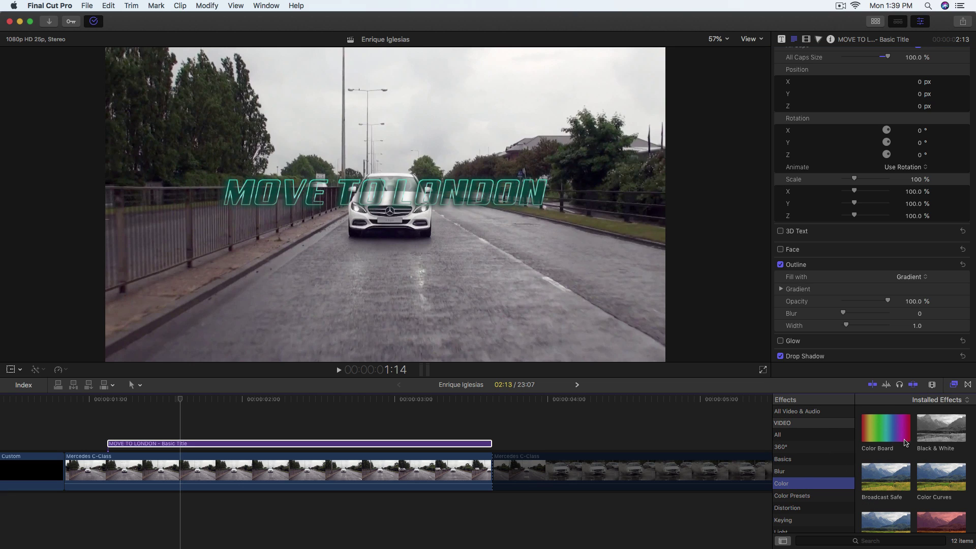
scroll(955, 484, "down", 2)
left_click_drag(955, 483, 417, 447)
left_click(953, 385)
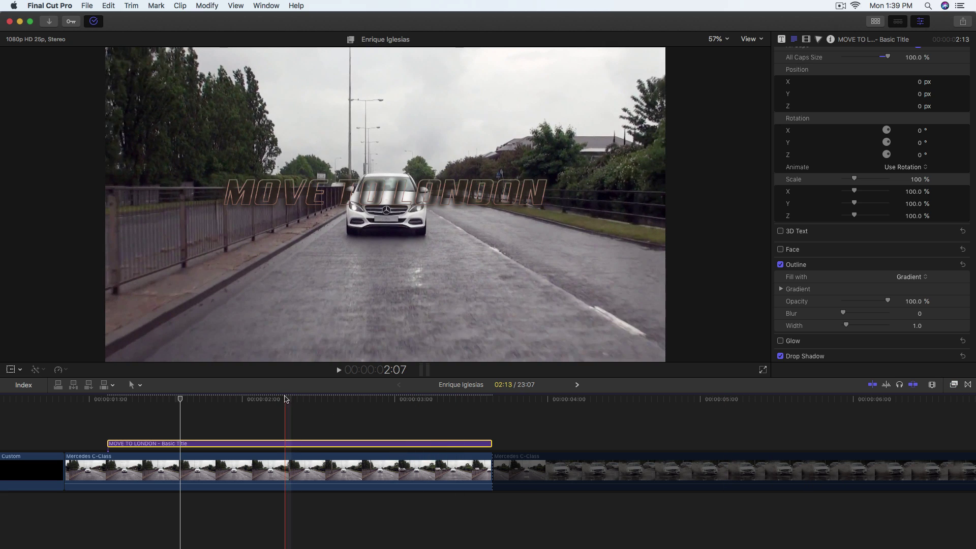
Set the Colorize effect's Remap Black To color to a bright cyan at full brightness
left_click(262, 401)
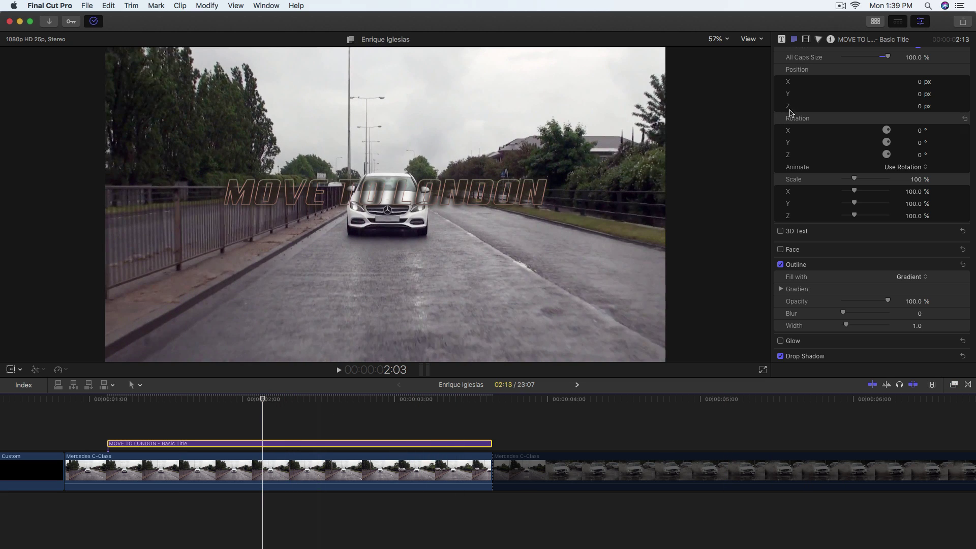
left_click(806, 40)
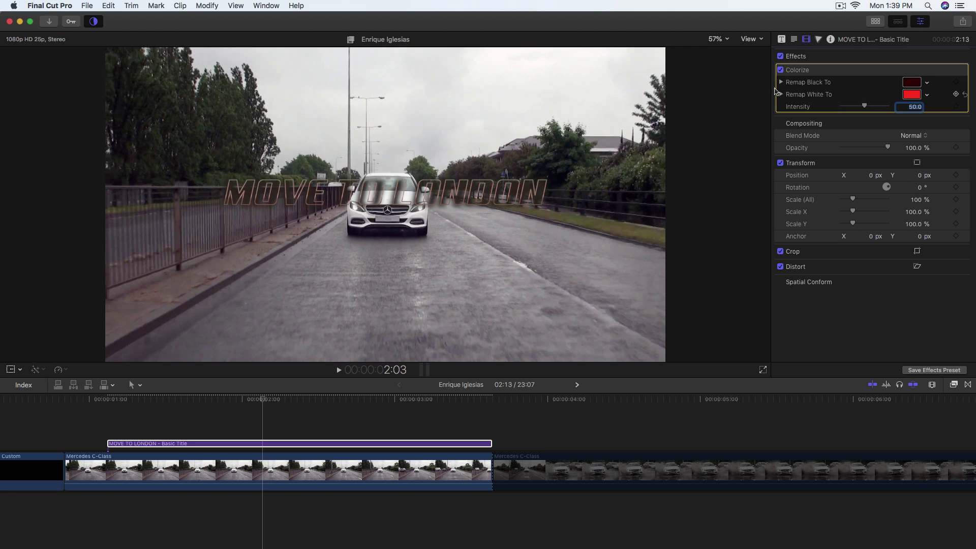
left_click(910, 84)
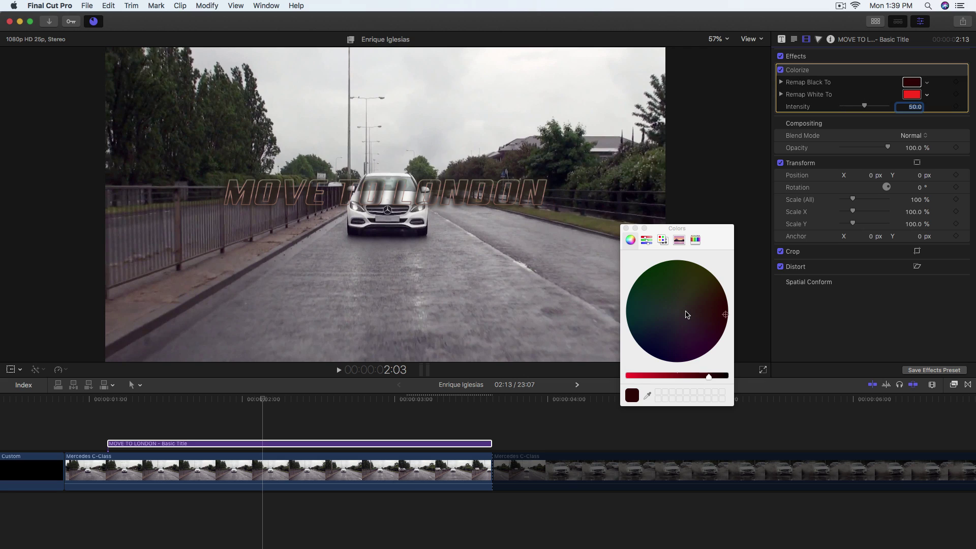
left_click(625, 311)
left_click_drag(659, 375, 624, 376)
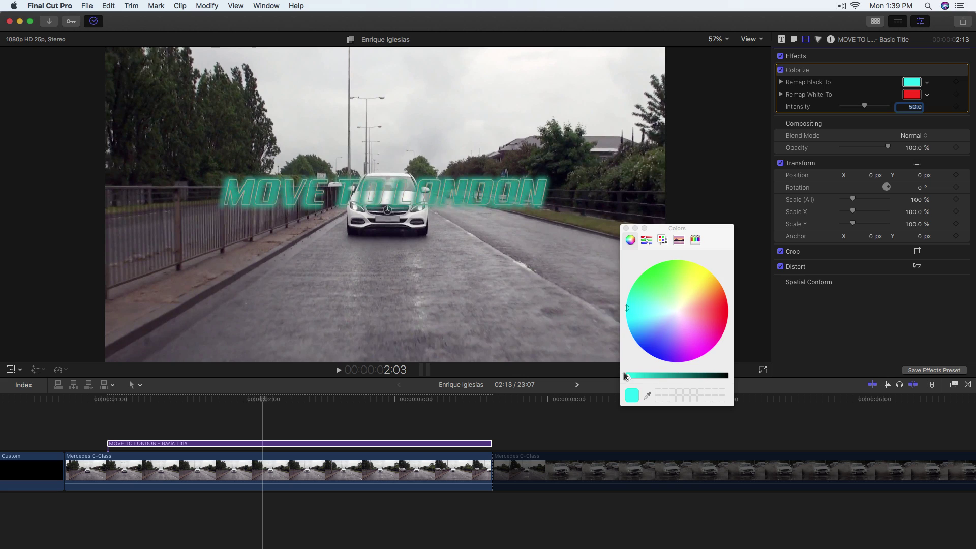
Set the Colorize effect's Remap White To color to the same bright cyan as its Remap Black To color
left_click(842, 98)
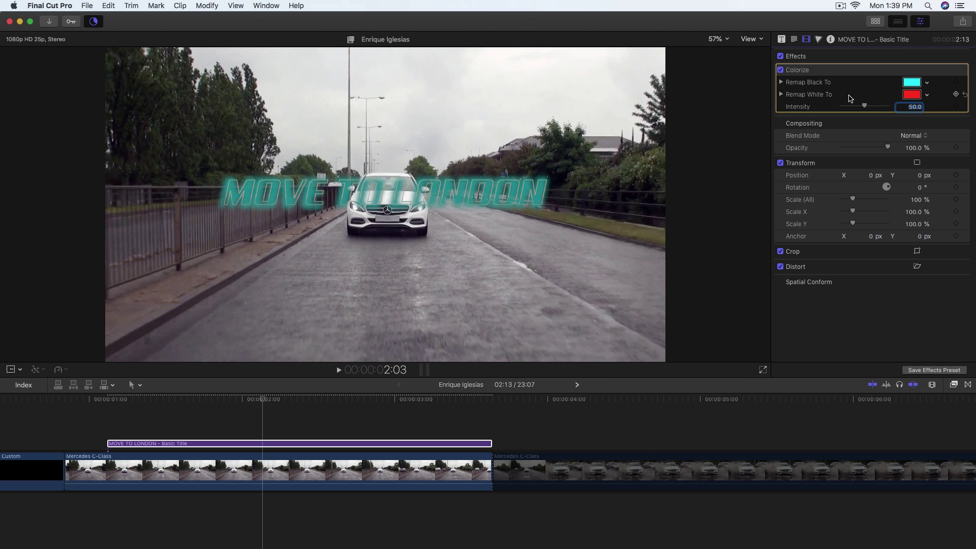
left_click(925, 98)
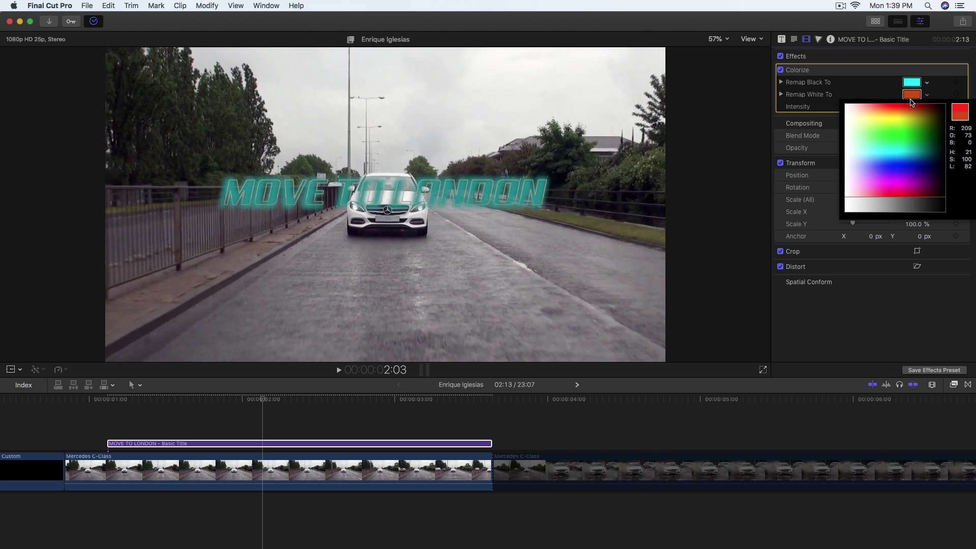
left_click(906, 101)
left_click(910, 97)
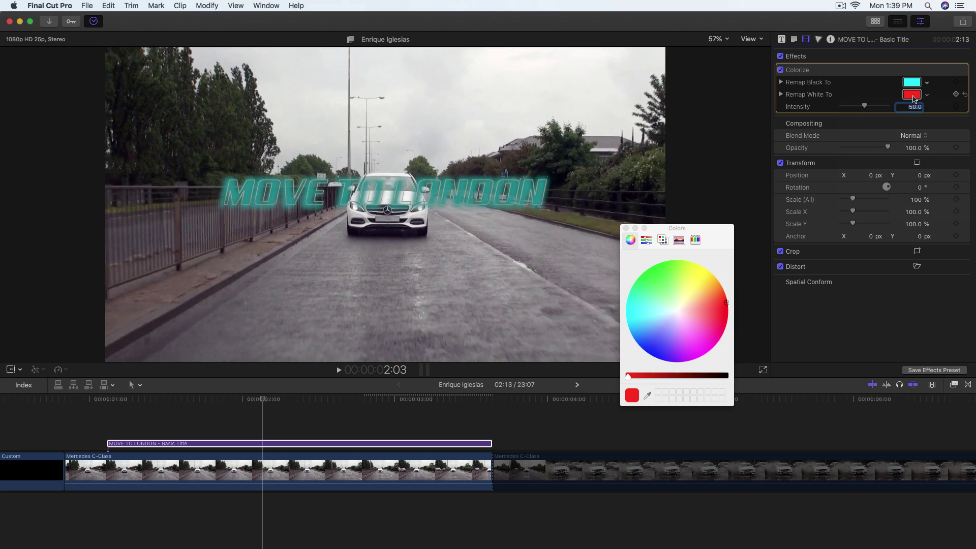
left_click(627, 309)
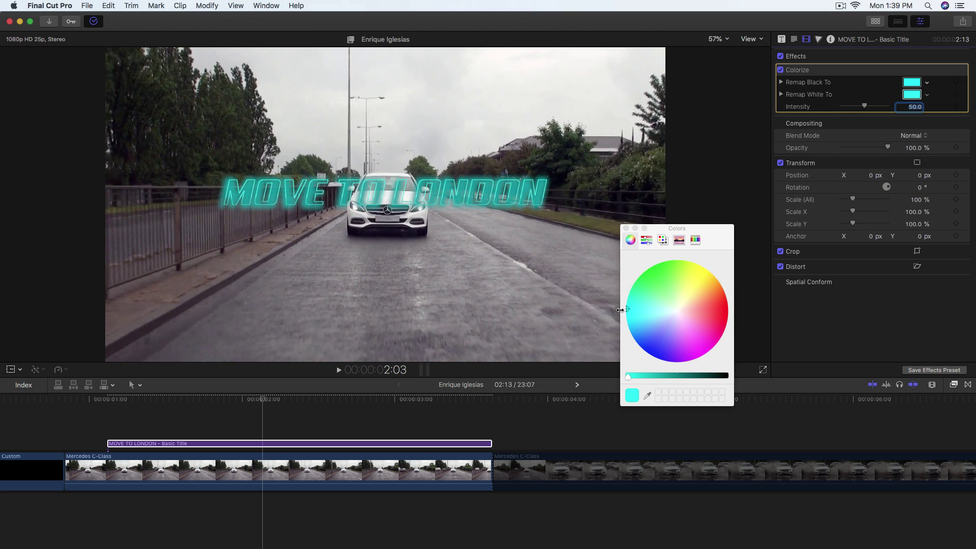
left_click(626, 228)
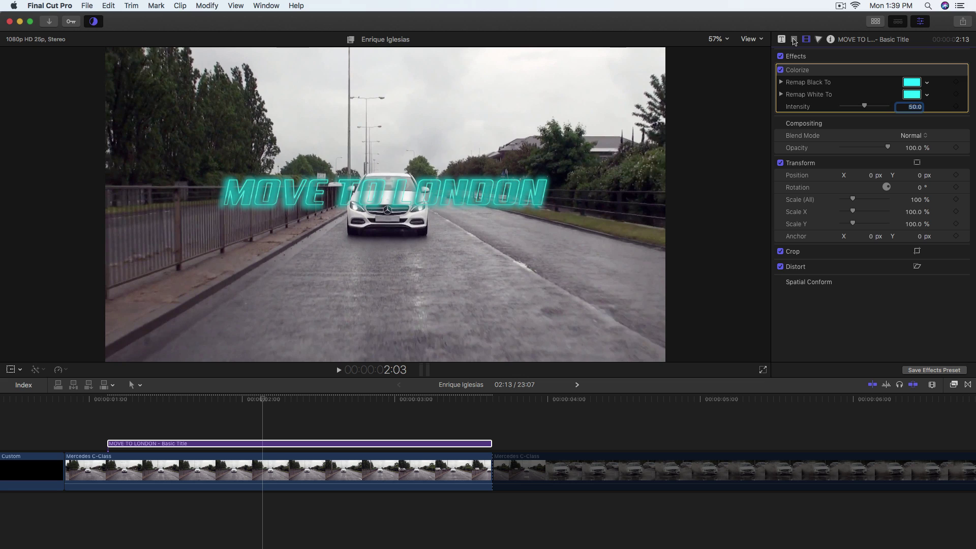
Change the title's Outline fill from Gradient to Color, keeping its blur at 0
left_click(795, 41)
scroll(871, 203, "down", 10)
left_click(949, 356)
scroll(877, 280, "down", 4)
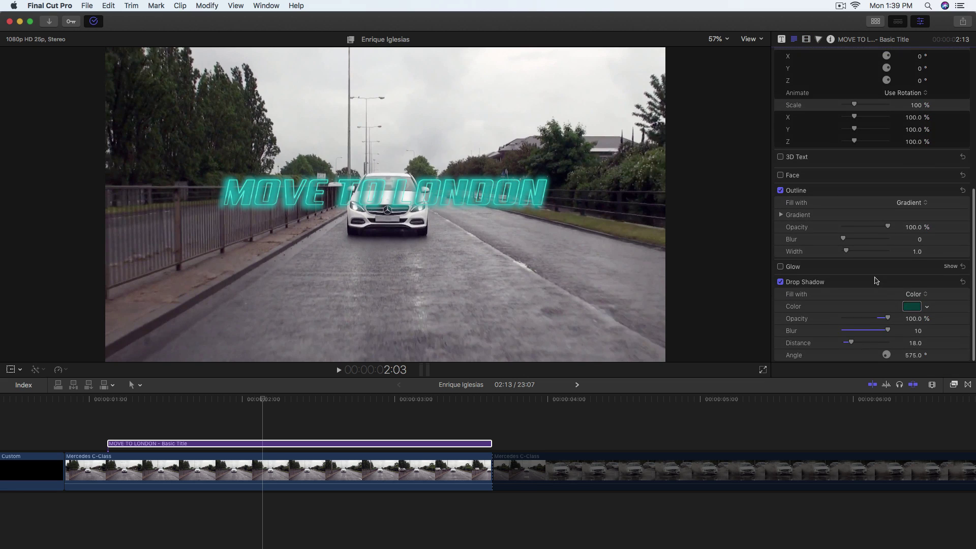
left_click(913, 203)
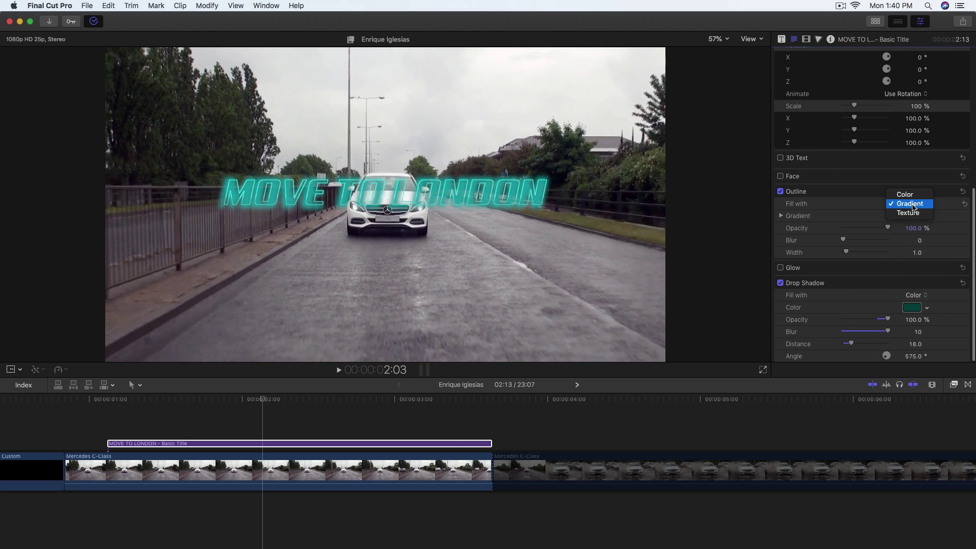
left_click(909, 196)
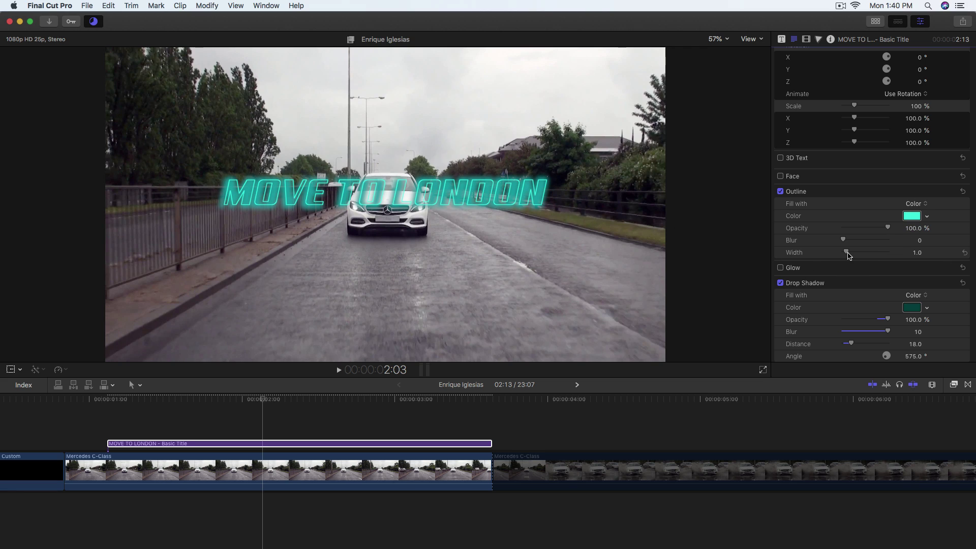
mouse_move(844, 240)
left_mouse_down()
mouse_move(862, 241)
mouse_move(825, 242)
left_mouse_up()
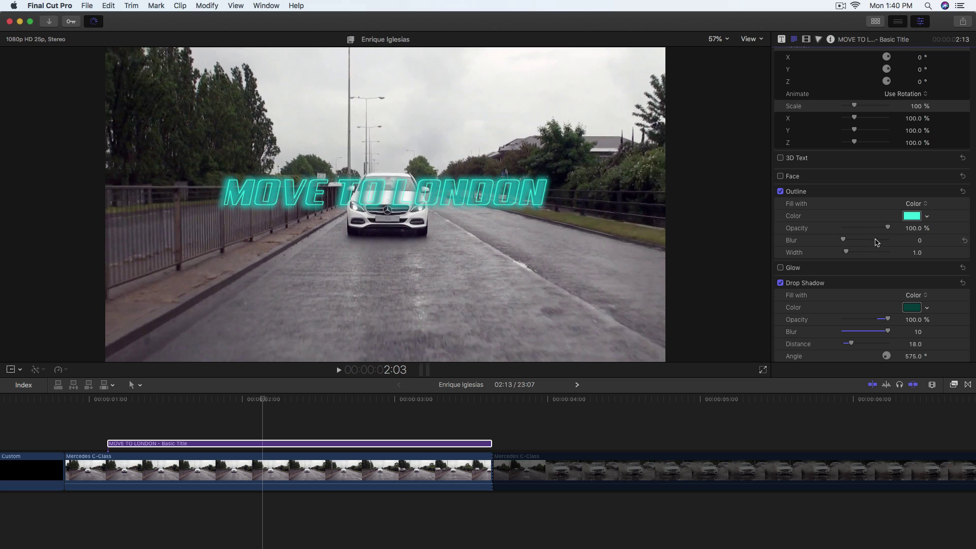
scroll(874, 281, "down", 1)
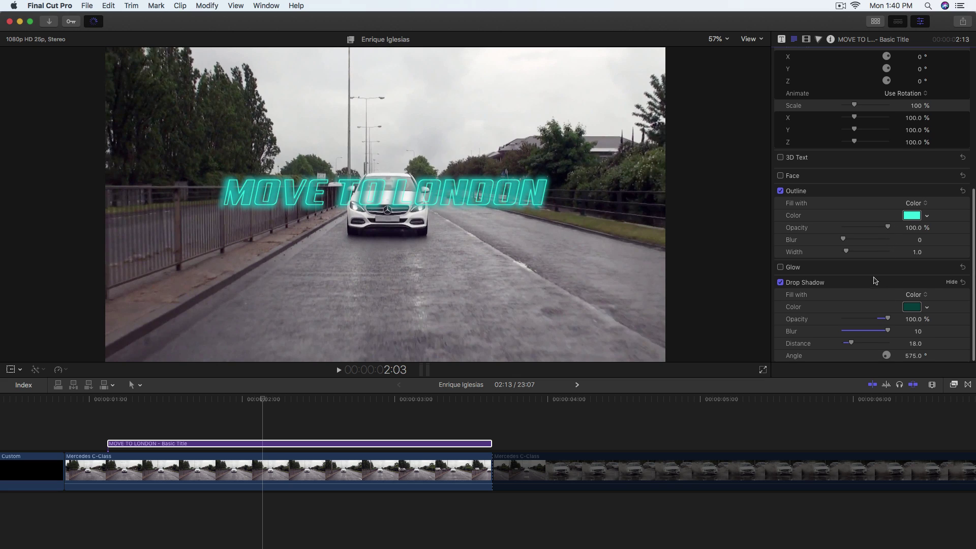
Lower the title's Drop Shadow opacity to 50.73 % and brighten its color to a medium teal
left_click(951, 191)
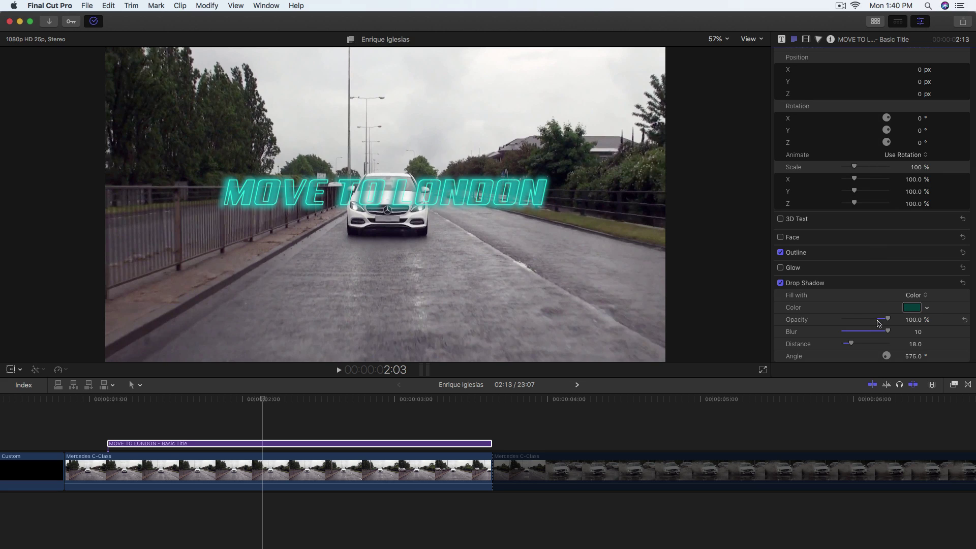
scroll(881, 328, "up", 1)
mouse_move(874, 333)
left_mouse_down()
mouse_move(843, 334)
mouse_move(900, 334)
mouse_move(846, 322)
mouse_move(864, 321)
left_mouse_up()
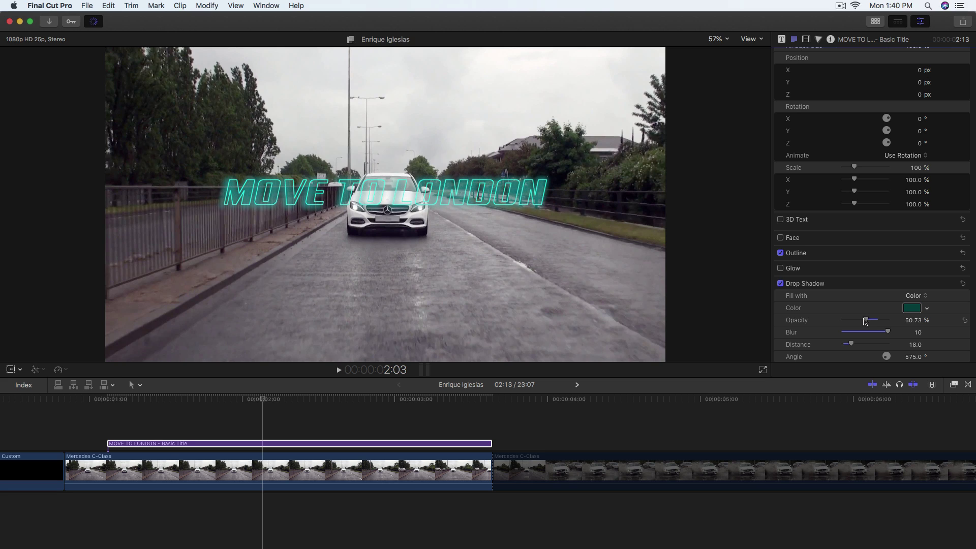
left_click(912, 308)
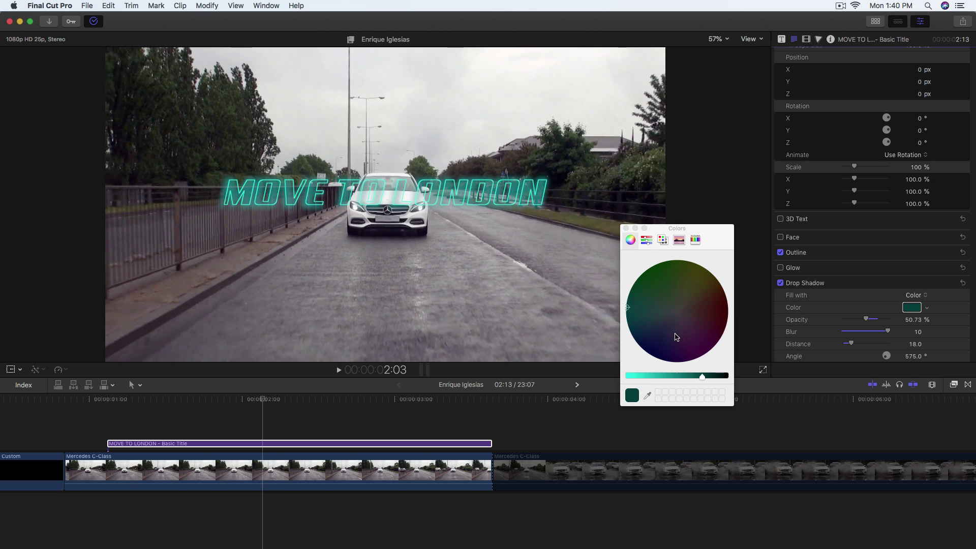
left_click(647, 376)
left_click_drag(648, 376, 682, 376)
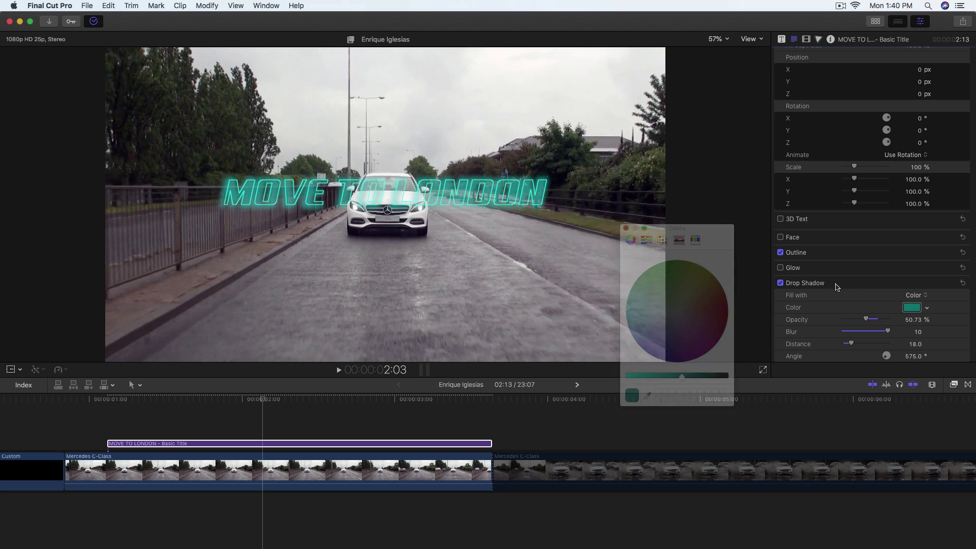
Move the playhead to the first frame of the MOVE TO LONDON title, at 1:03
scroll(948, 287, "up", 3)
left_click_drag(113, 400, 151, 400)
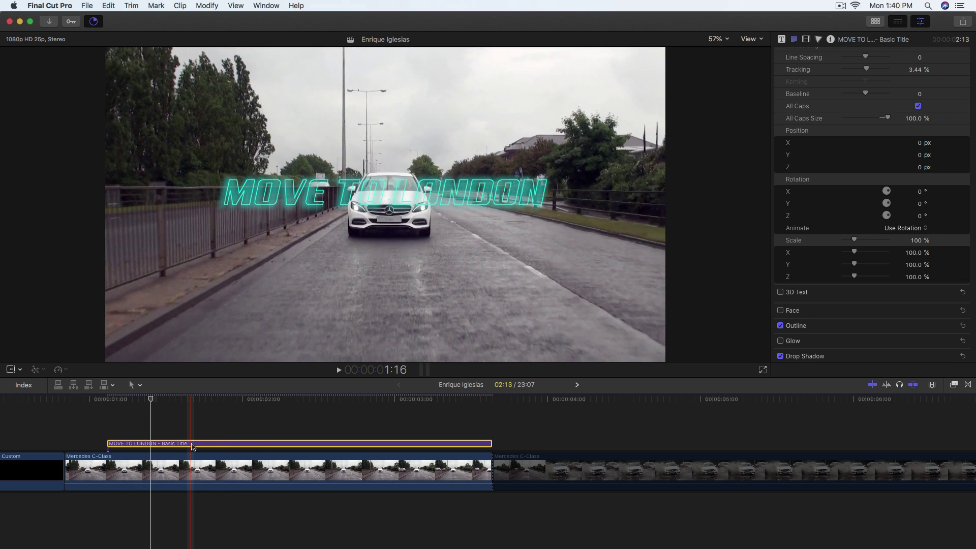
key("super+equal")
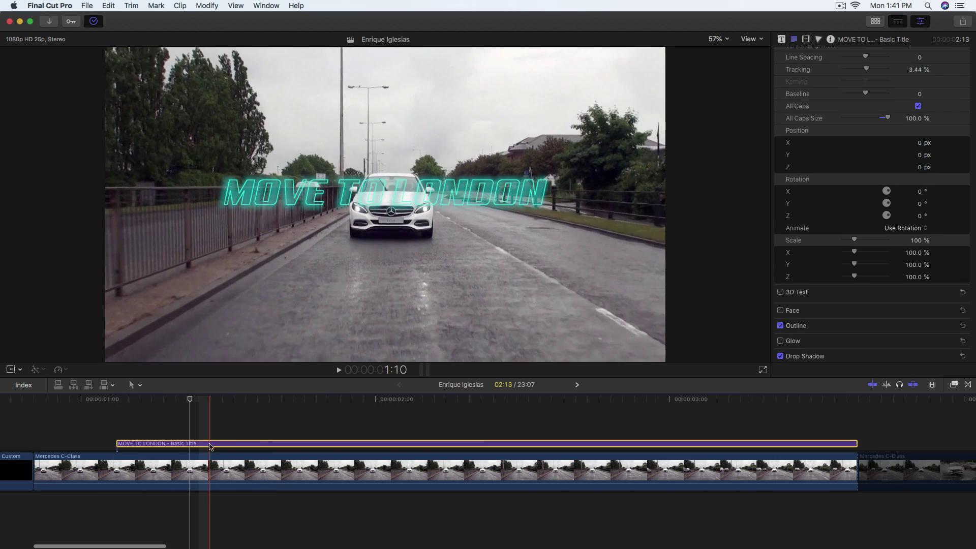
left_click(151, 400)
left_click_drag(151, 400, 123, 402)
key("l")
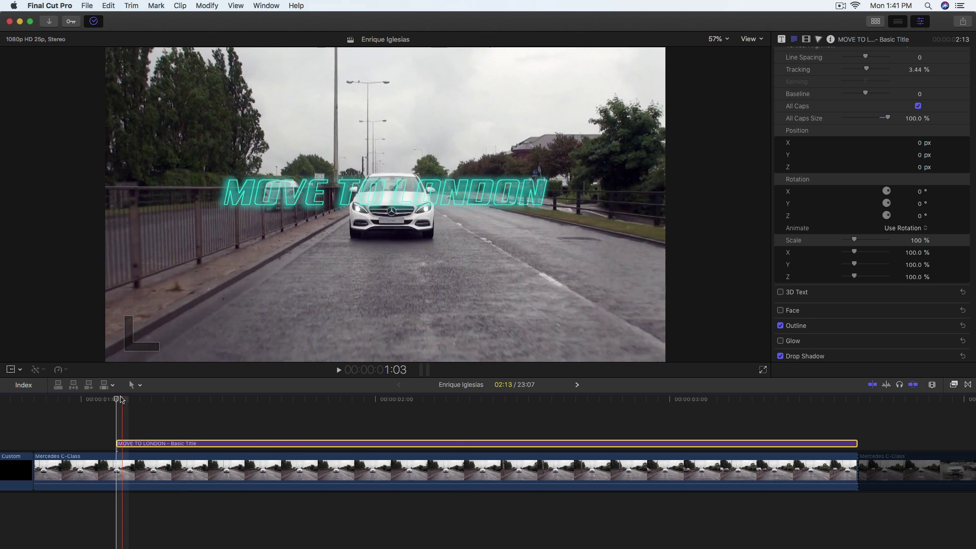
Split the Mercedes C-Class clip beneath the title at 1:11 with the Blade tool, and return to the Select tool
key("r")
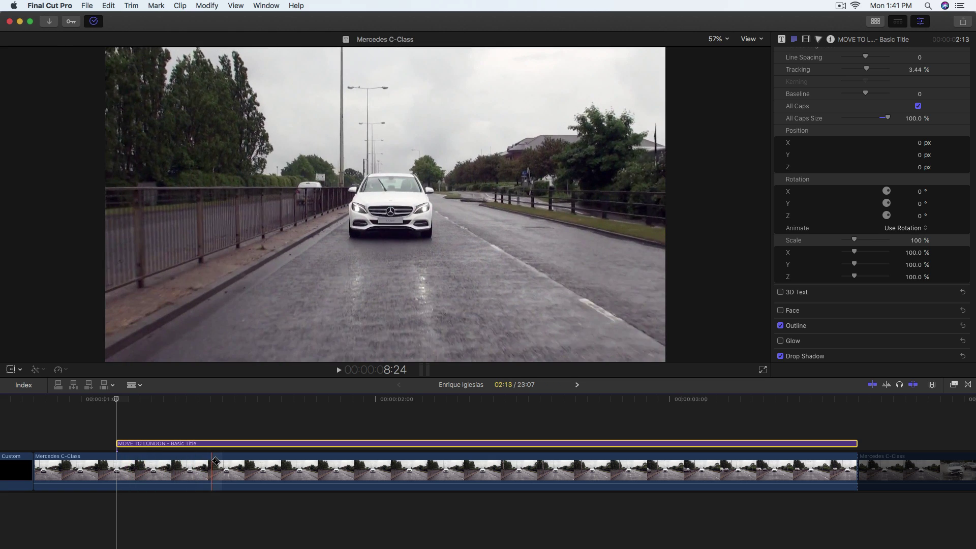
left_click(211, 461)
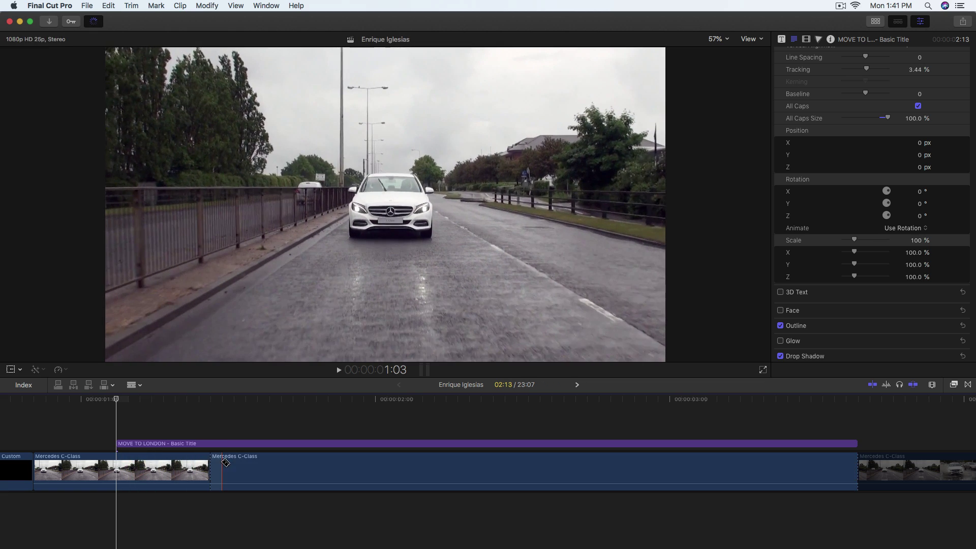
left_click(211, 445)
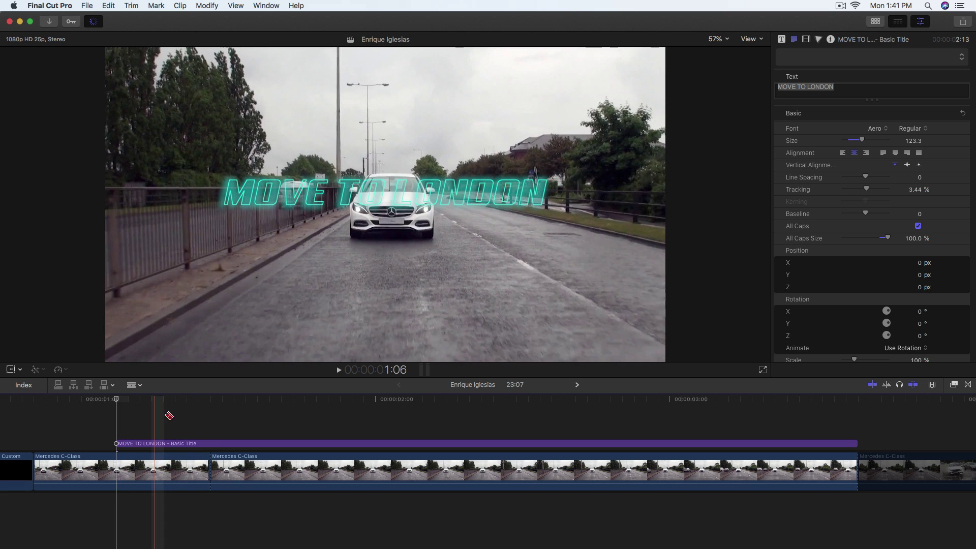
key("a")
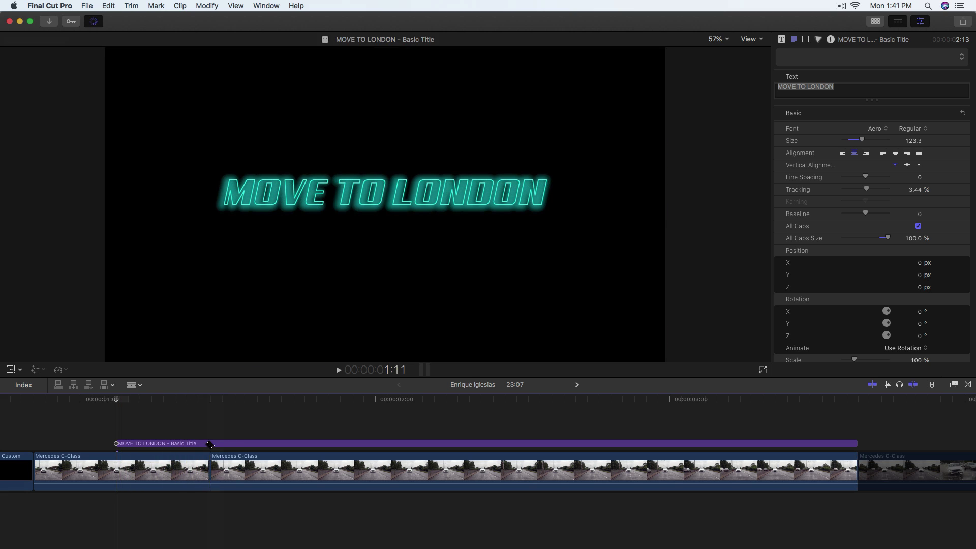
Enlarge the MOVE TO LONDON title to 831.92 % scale with the Transform tool
left_click(213, 445)
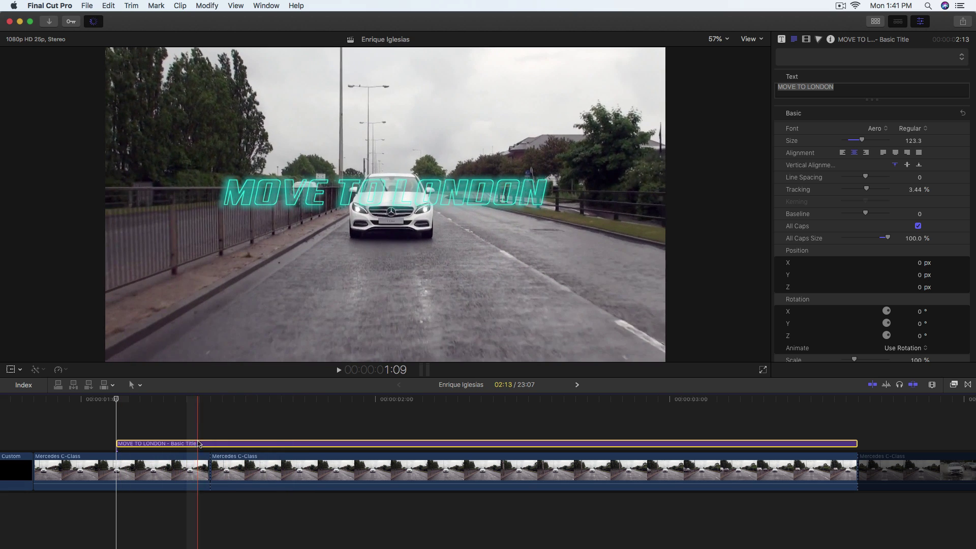
key("super+4")
left_click(928, 40)
left_click(931, 63)
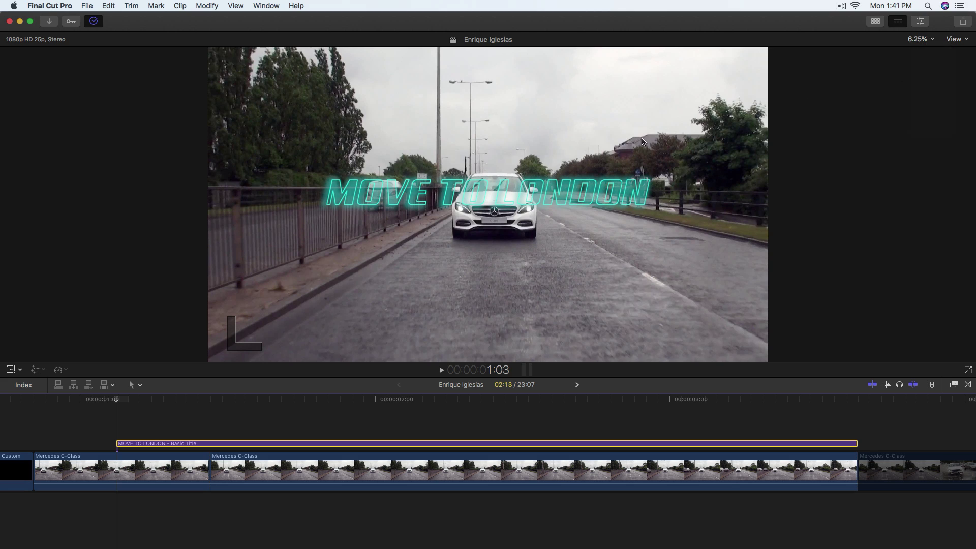
left_click(209, 443)
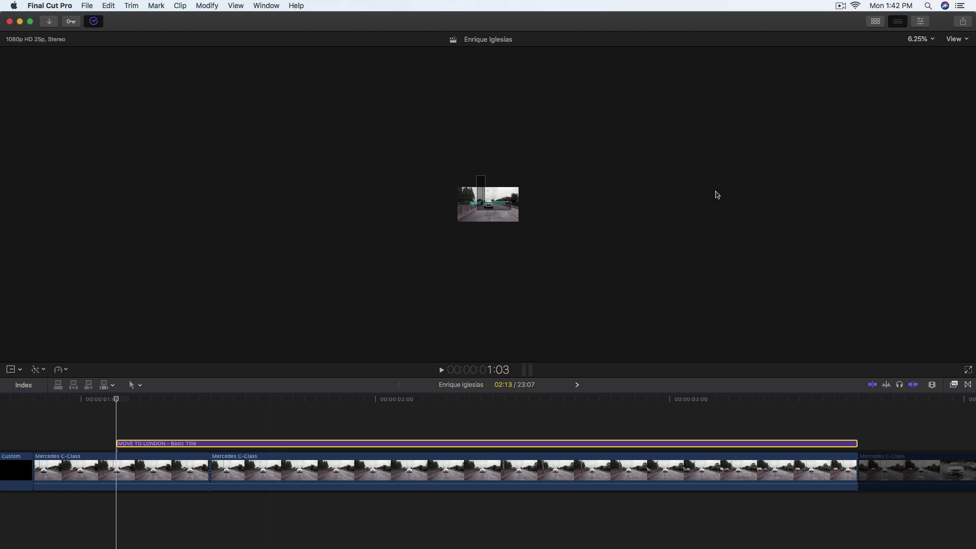
left_click(920, 21)
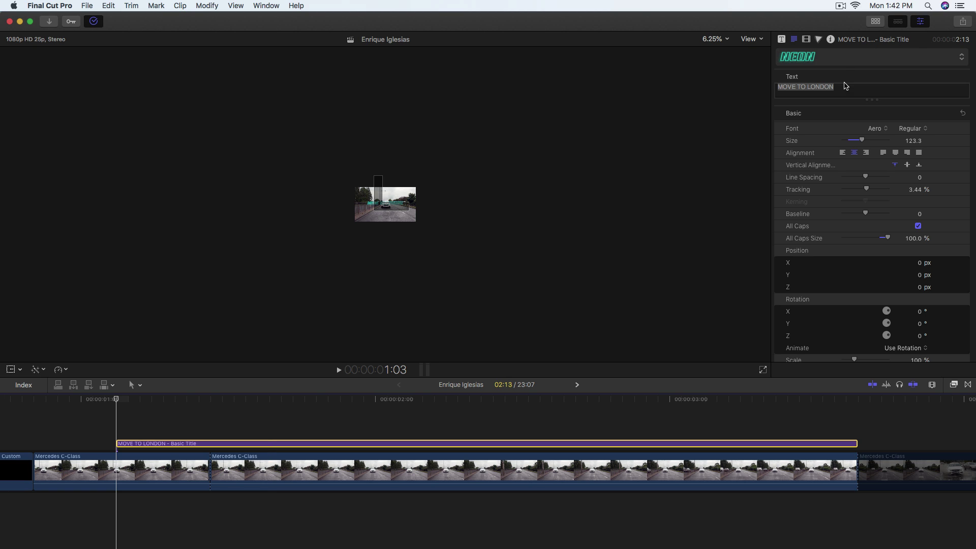
left_click(804, 44)
left_click(807, 41)
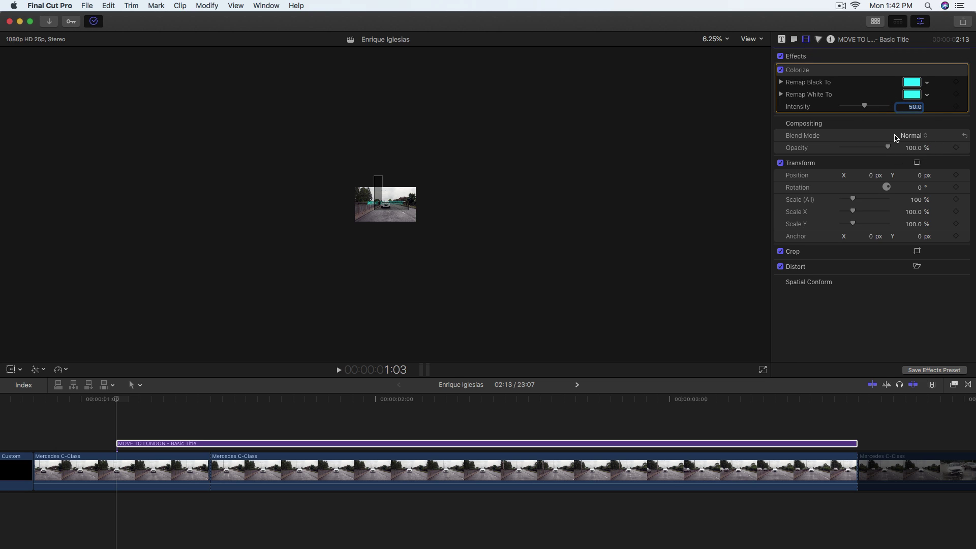
left_click(10, 369)
left_click_drag(416, 221, 639, 349)
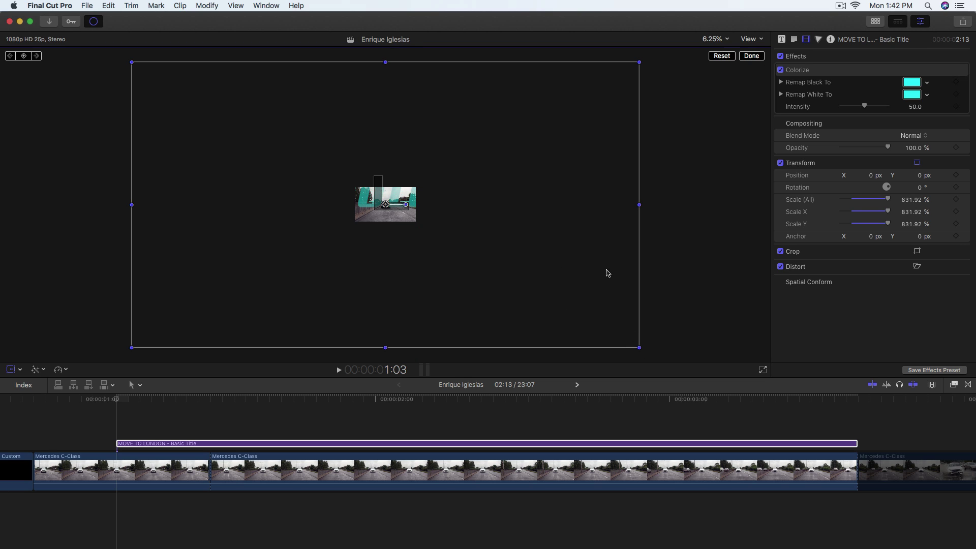
Position the enlarged title at X -0.2 px, Y 43.1 px and add a Transform keyframe at 1:03
left_click_drag(384, 206, 387, 211)
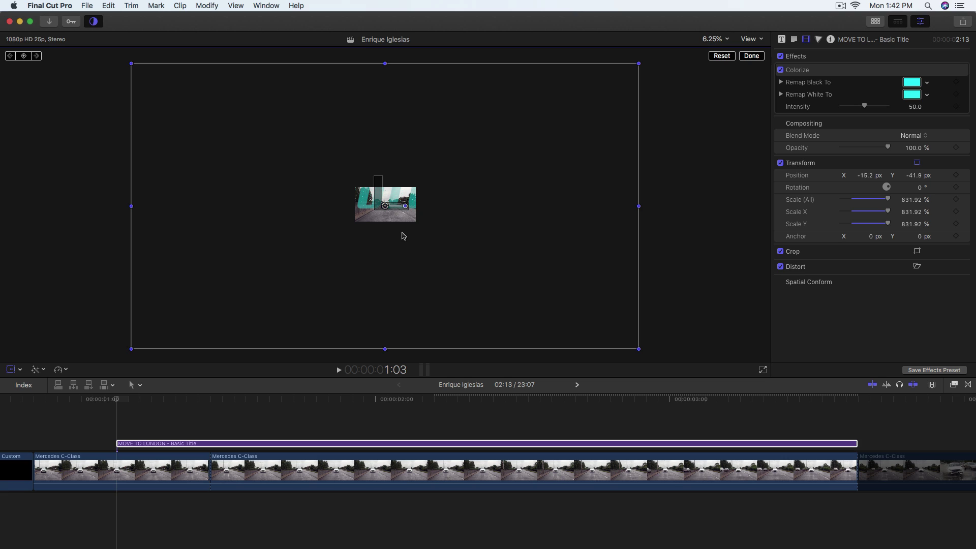
left_click_drag(386, 208, 385, 202)
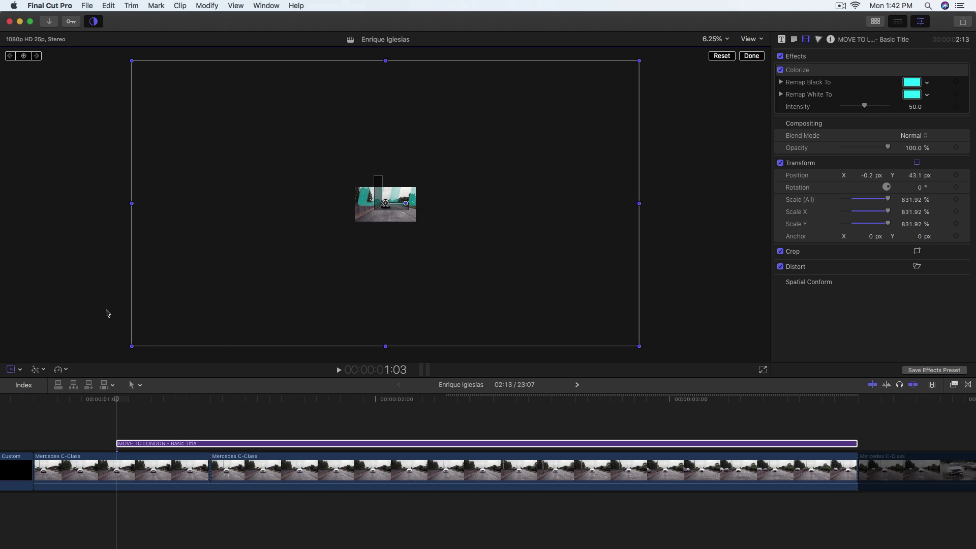
left_click(24, 56)
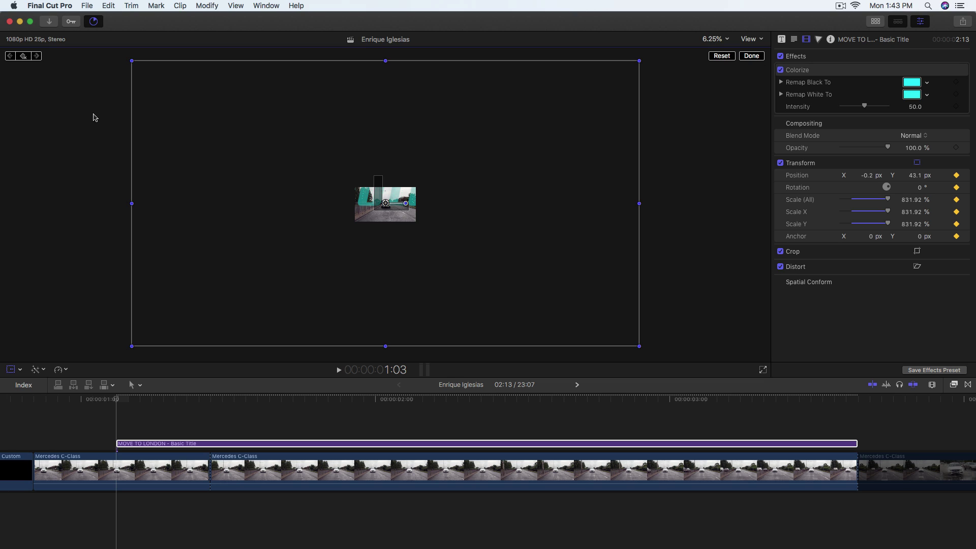
Scale the title down to 807.38 % at 1:04 and compare that frame with the one before it
key("Right")
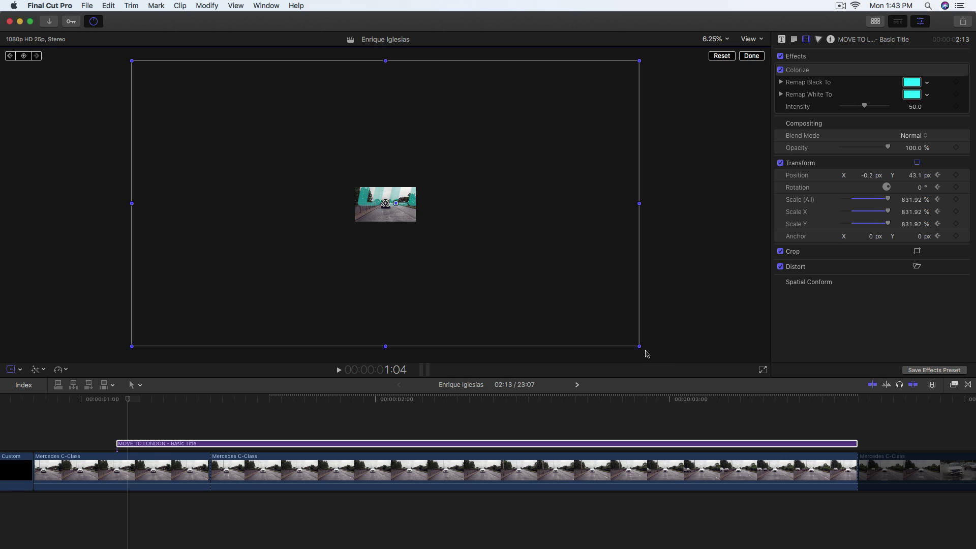
left_click_drag(639, 344, 631, 340)
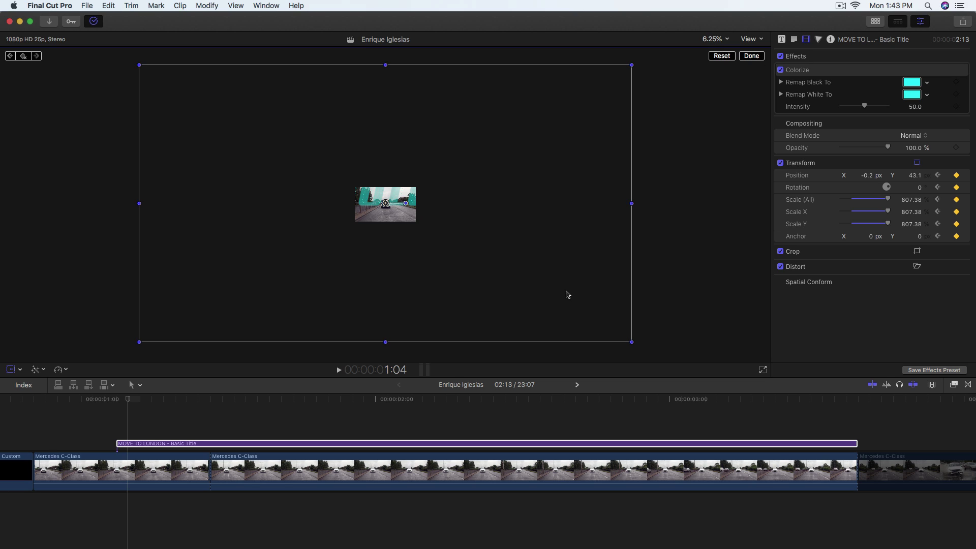
key("Left")
key("Right")
key("Left")
key("Right")
key("Left")
key("Right")
key("Left")
key("Right")
Keep scaling the title down frame by frame, to 767.43 % at 1:06 and 757.75 % at 1:07
key("Right")
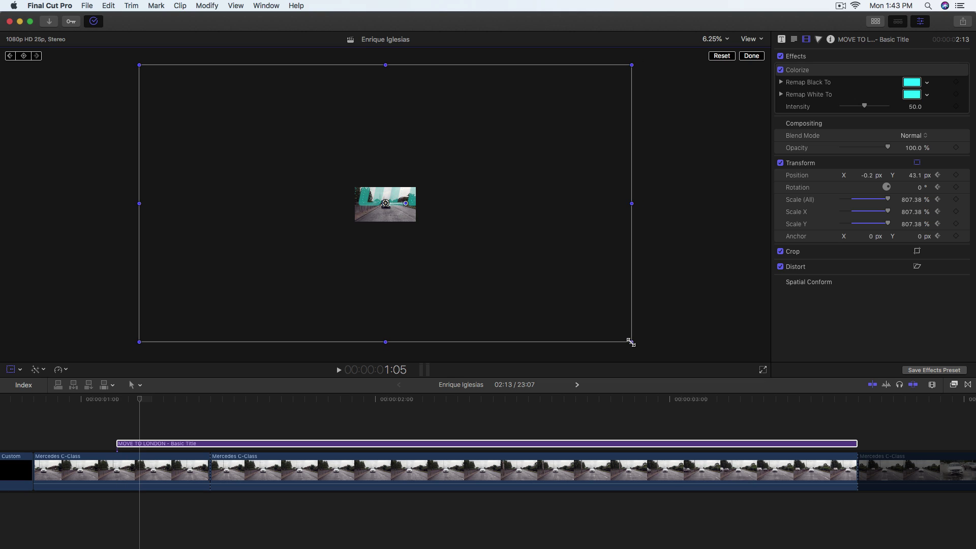
left_click_drag(631, 342, 618, 332)
key("Right")
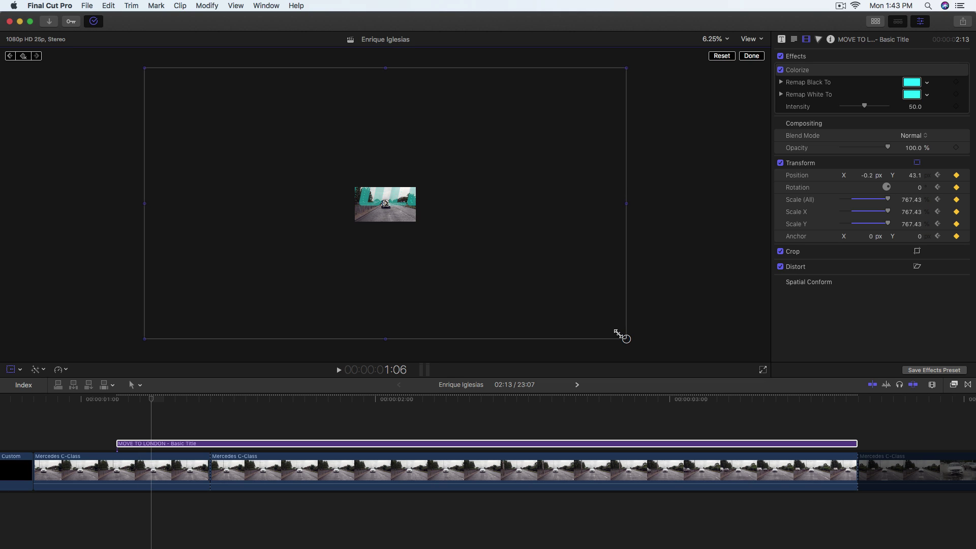
key("Right")
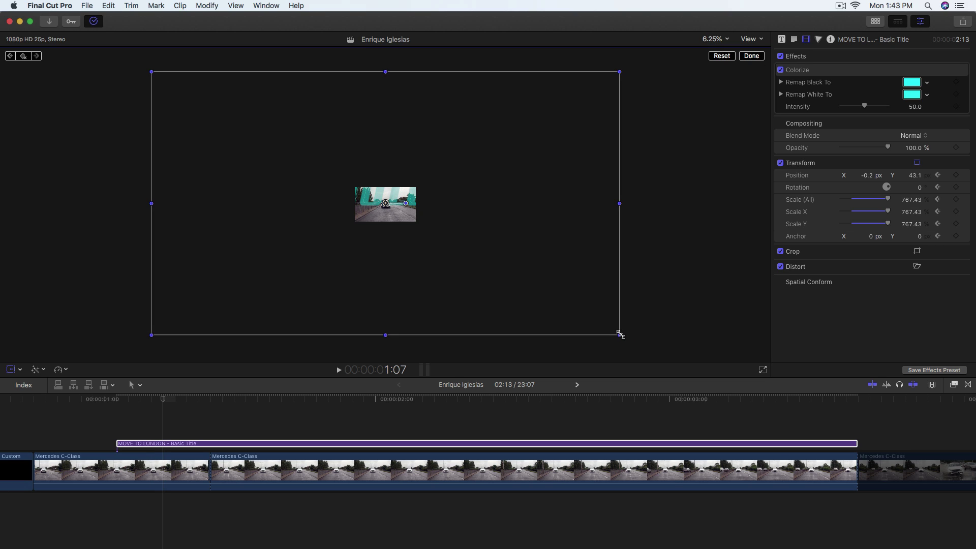
left_click_drag(621, 334, 616, 331)
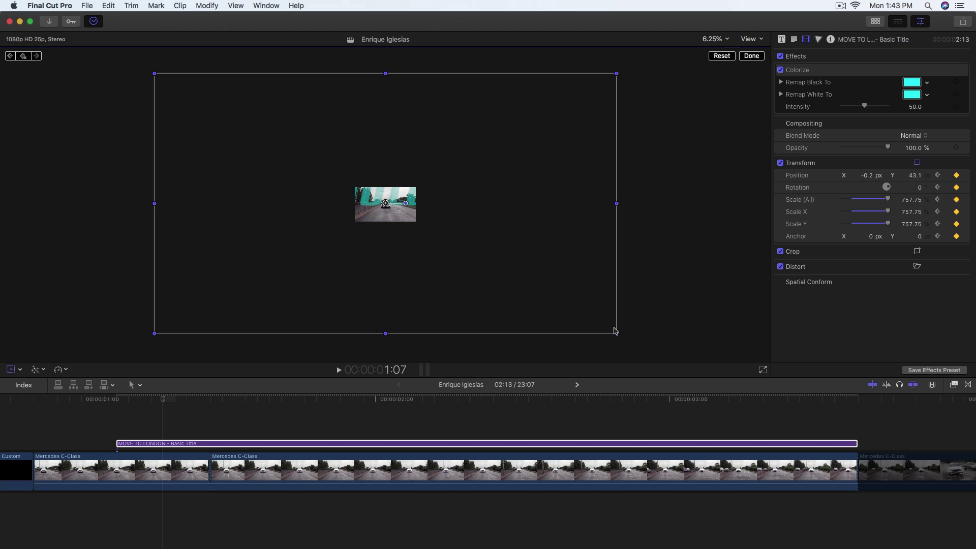
Shrink the title further over the following frames, bringing its scale to 636.68 % at 1:11
key("Right")
key("Right")
key("Right")
key("Right")
left_click_drag(618, 332, 581, 312)
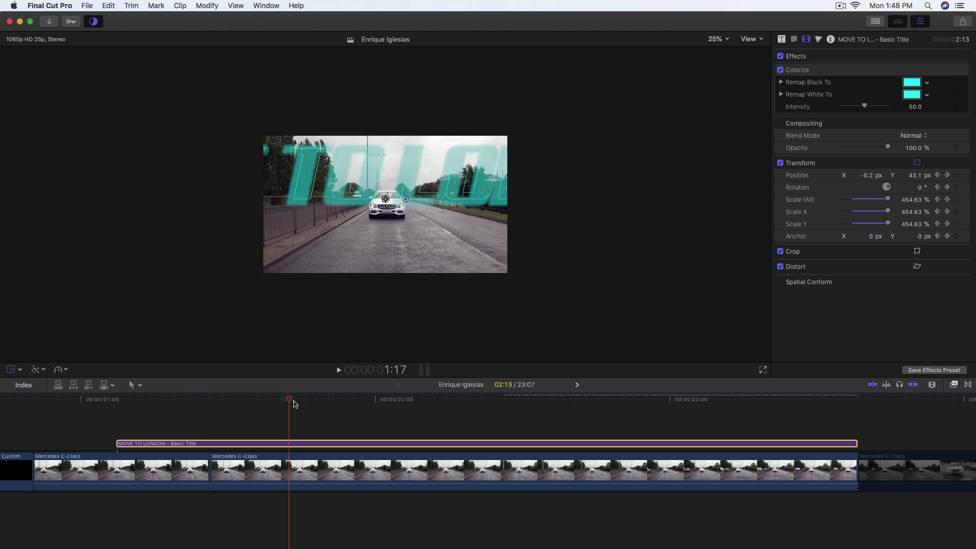
Play the title animation back from 0:24 and scrub through its end to review the shrinking motion
scroll(295, 409, "left", 3)
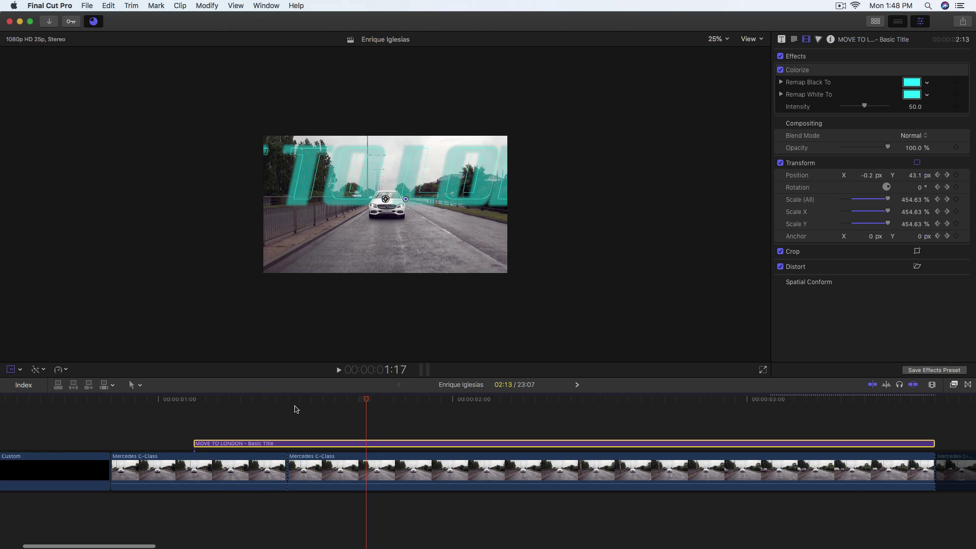
left_click(194, 400)
mouse_move(197, 401)
left_mouse_down()
mouse_move(875, 431)
mouse_move(884, 401)
mouse_move(614, 412)
mouse_move(278, 393)
mouse_move(193, 401)
left_mouse_up()
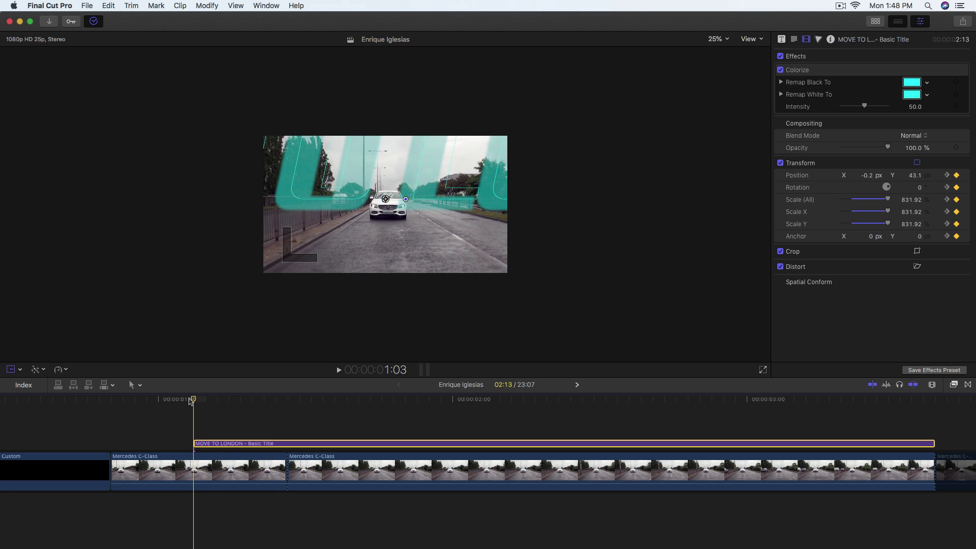
left_click(154, 400)
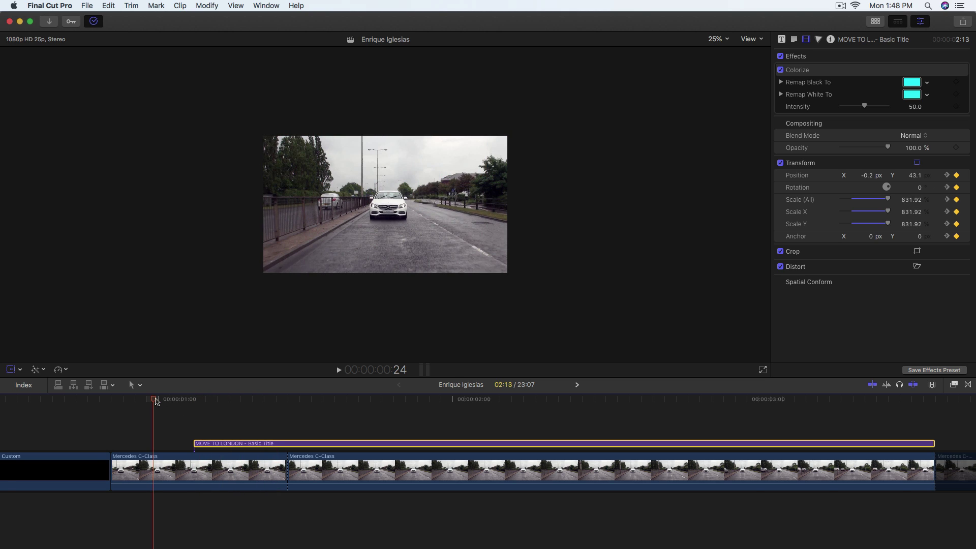
key("super+minus")
key("space")
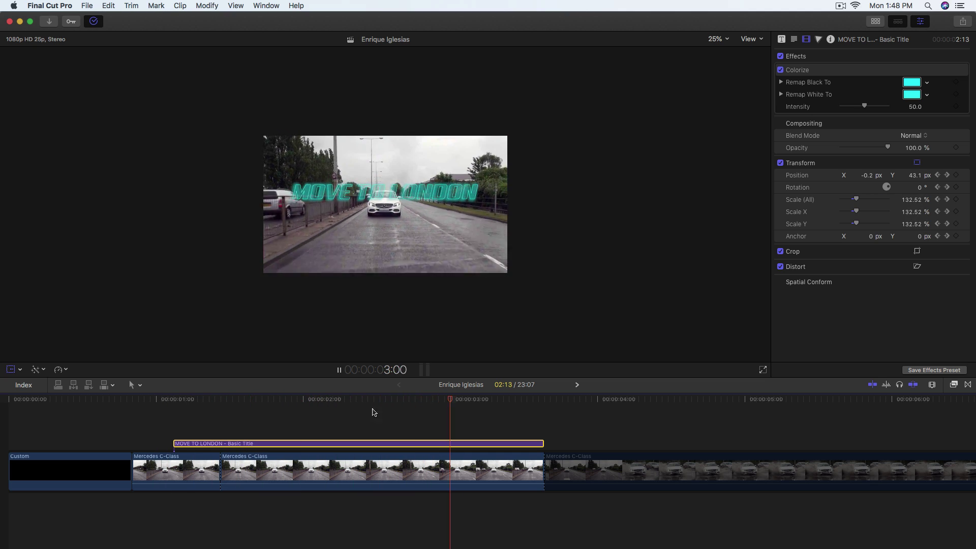
left_click(498, 400)
left_click_drag(486, 401, 506, 401)
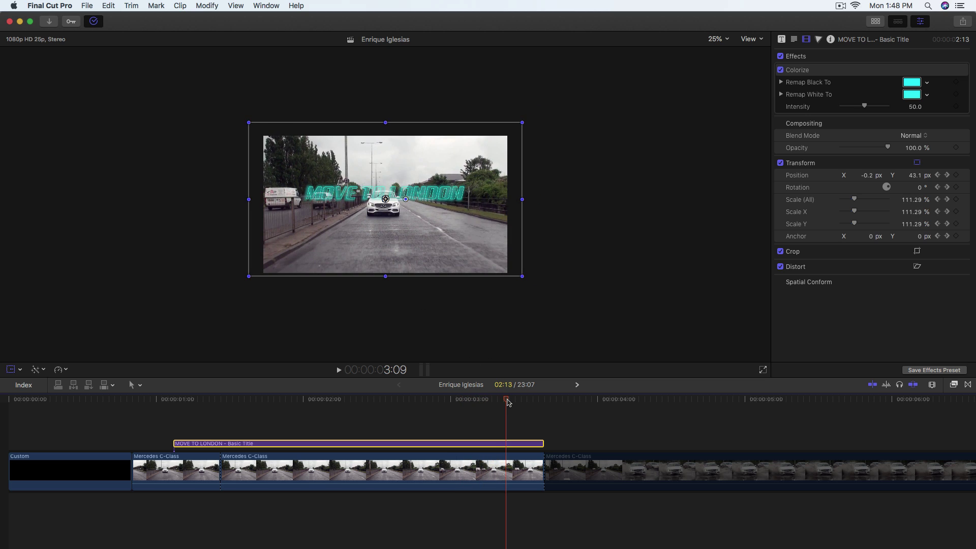
left_click_drag(507, 401, 470, 410)
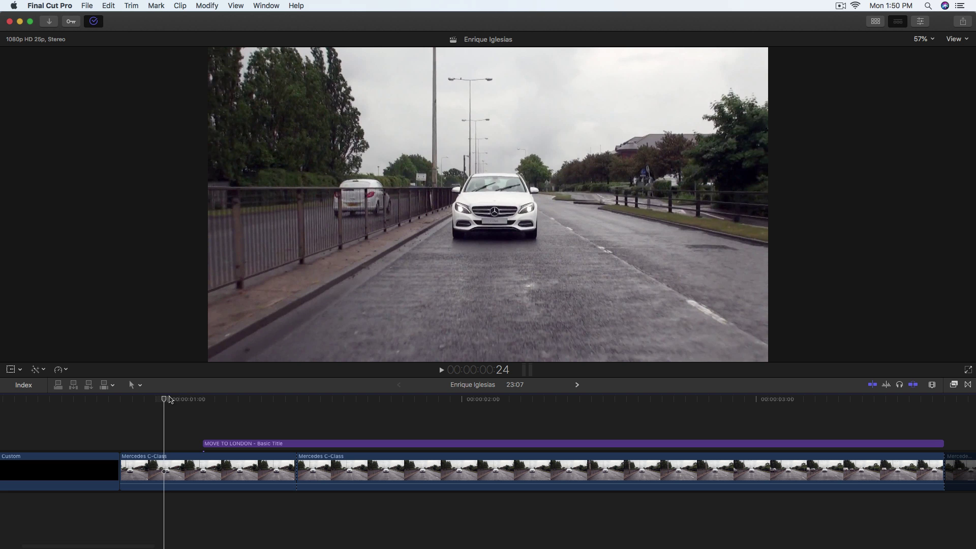
Split the Mercedes C-Class clip at 1:03 where the title starts using the Blade tool, and return to the Select tool
left_click_drag(163, 402, 204, 404)
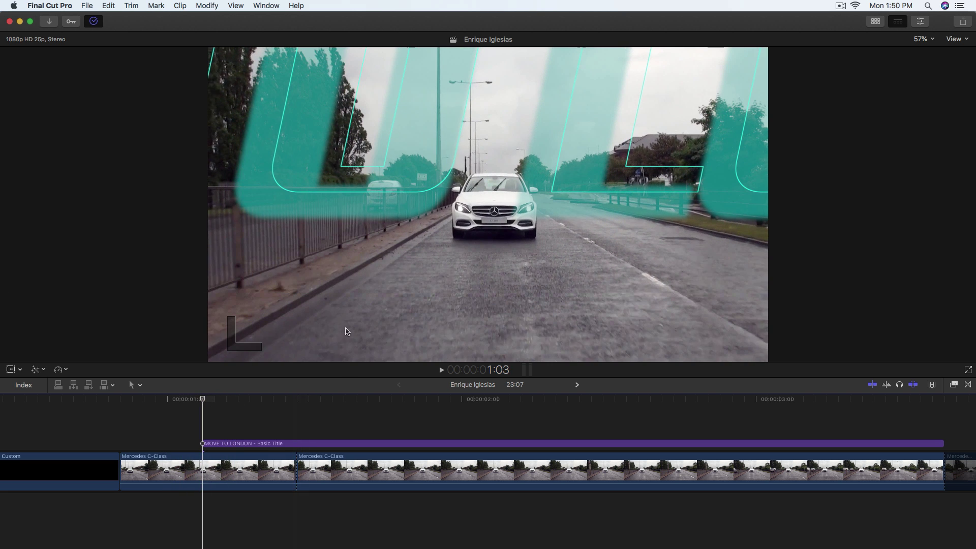
key("b")
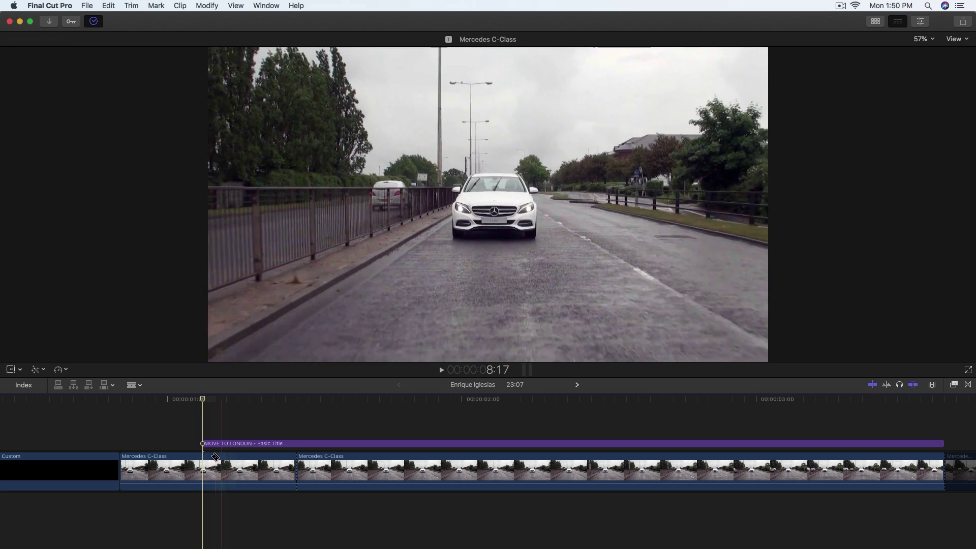
left_click(205, 466)
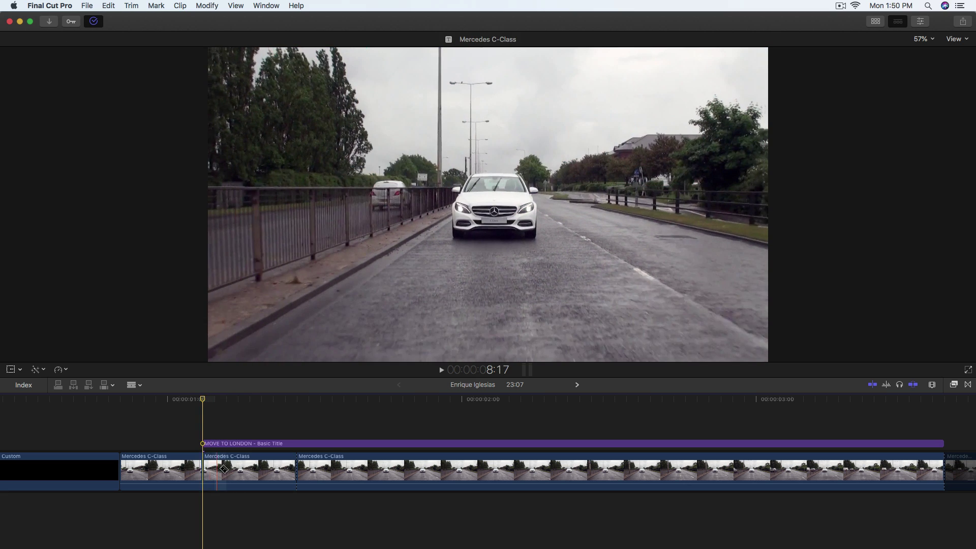
key("a")
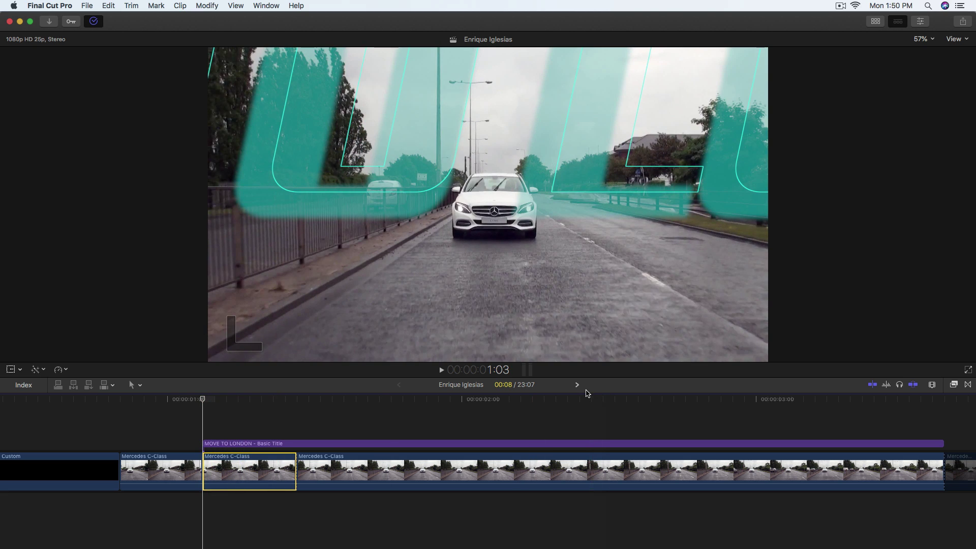
Apply the Colorize effect to the short Mercedes C-Class segment between 1:03 and 1:11
left_click(953, 384)
left_click_drag(938, 492, 249, 467)
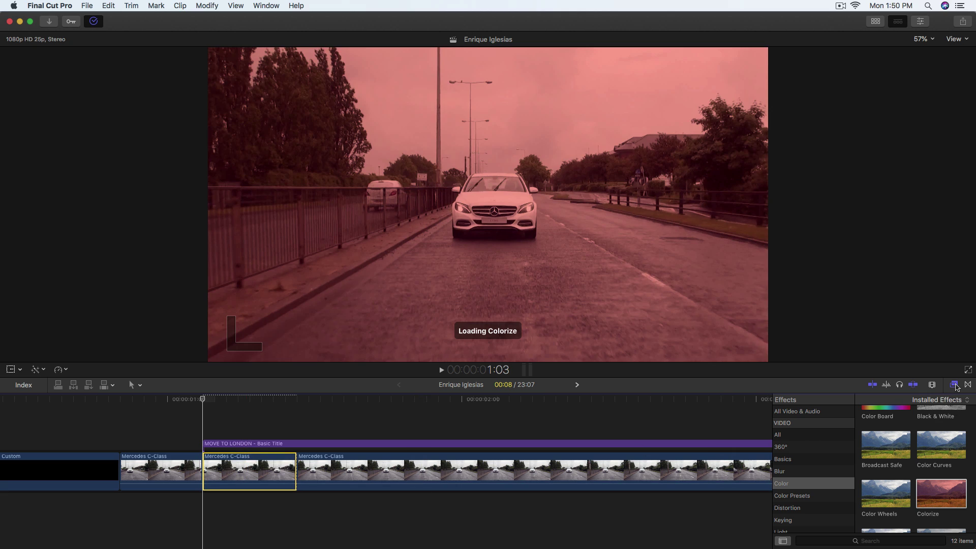
left_click(955, 385)
Set both the Remap Black To and Remap White To colours of the segment's Colorize effect to bright cyan
left_click(919, 22)
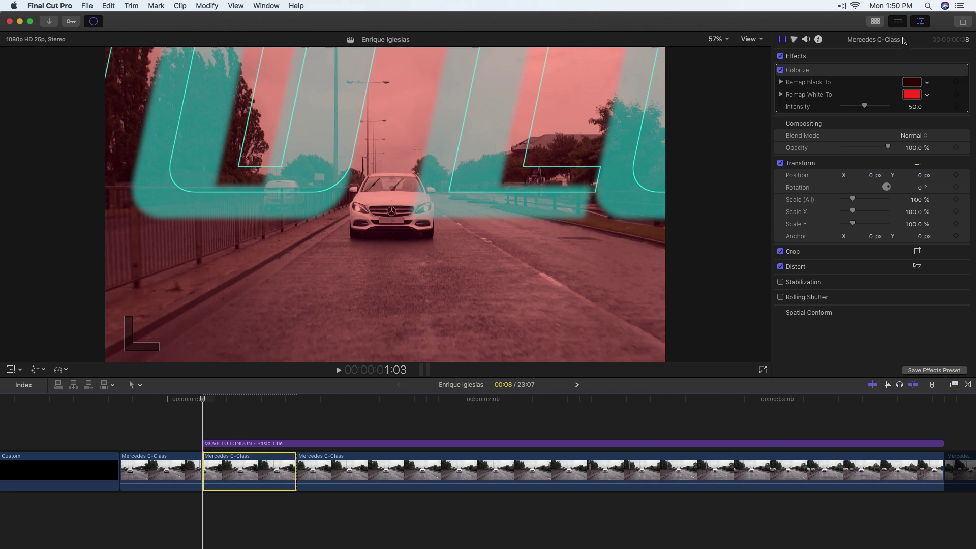
left_click(912, 82)
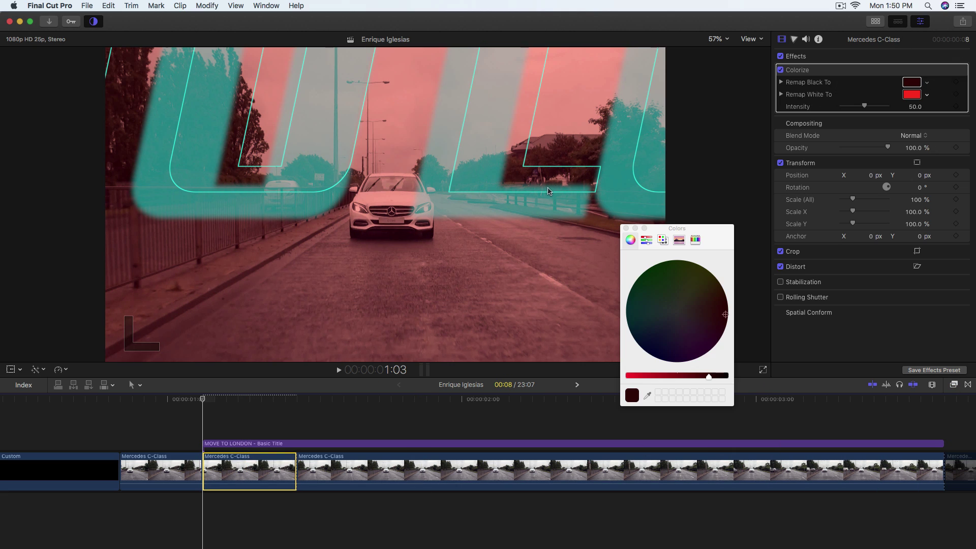
left_click(628, 308)
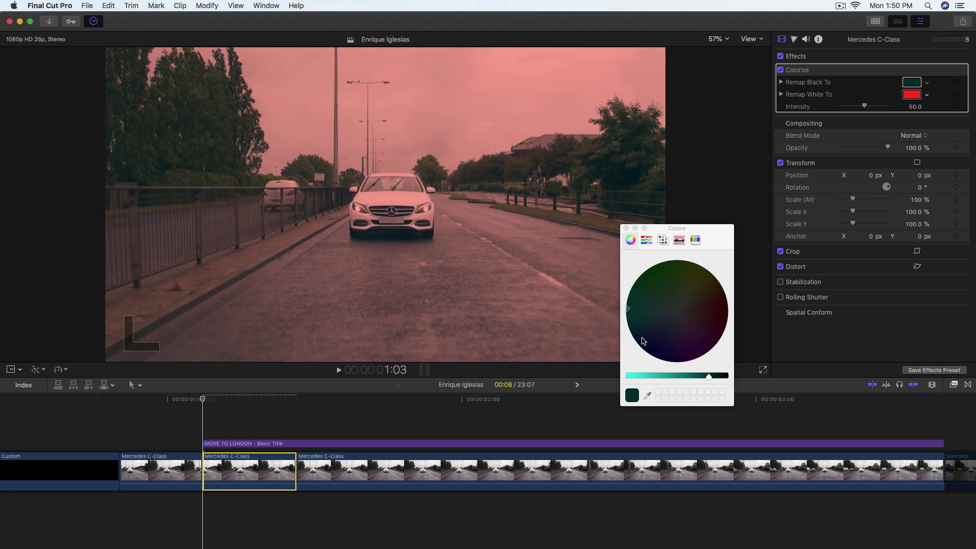
left_click(628, 377)
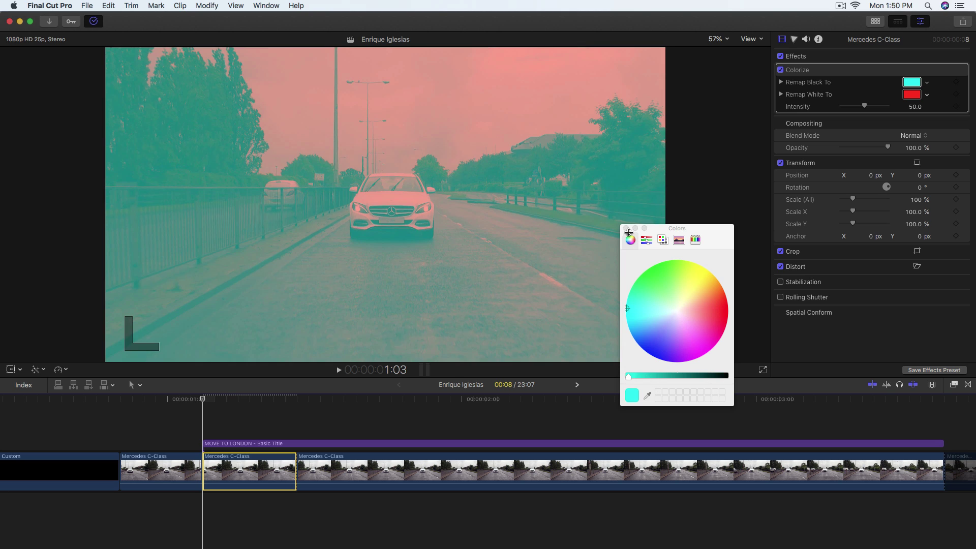
left_click(627, 229)
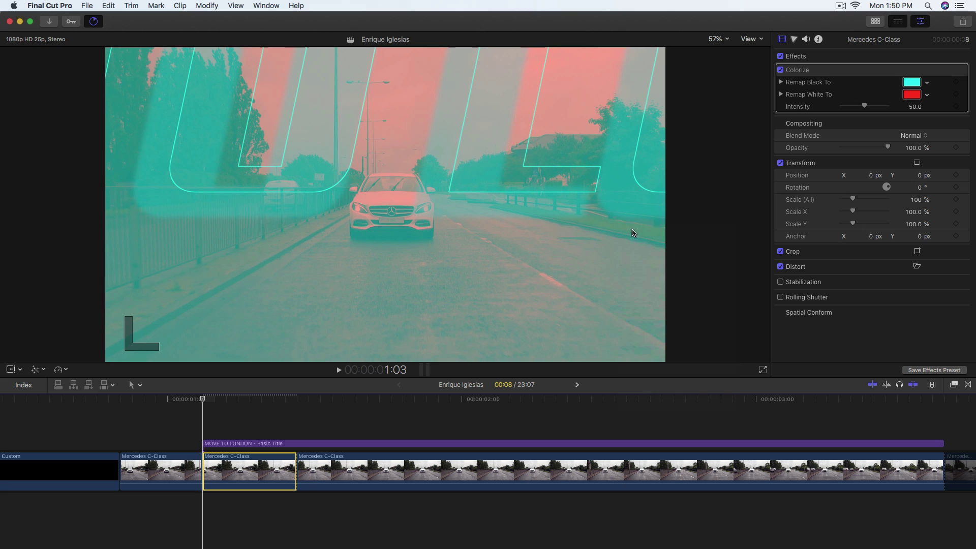
left_click(911, 95)
left_click(628, 311)
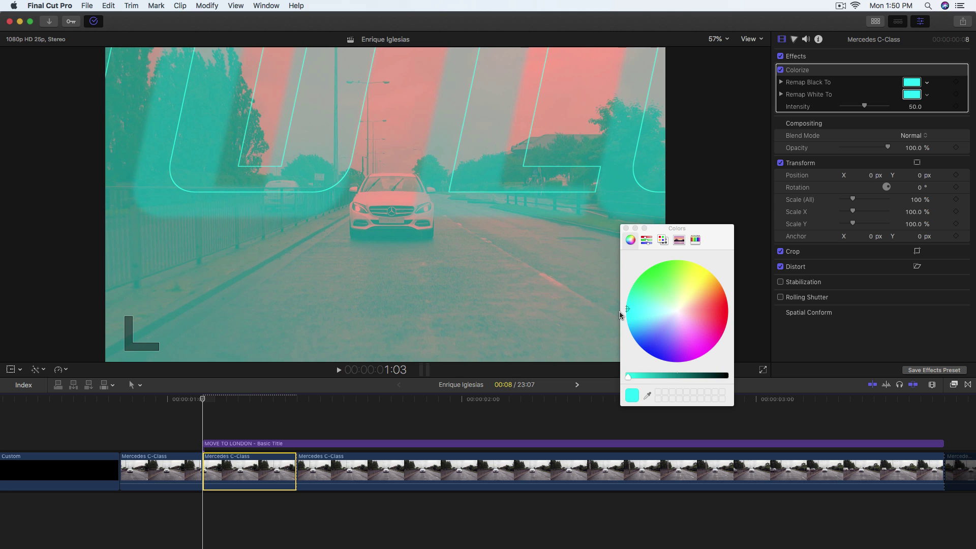
left_click(626, 229)
Go through the cyan segment up to 1:11 to check the transition back to normal footage
key("Right")
key("Right")
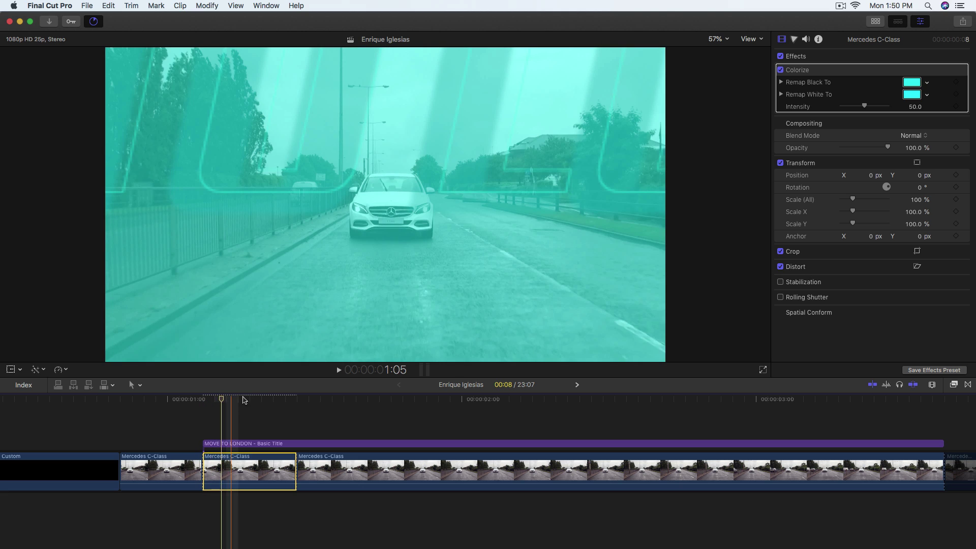
left_click_drag(243, 400, 295, 397)
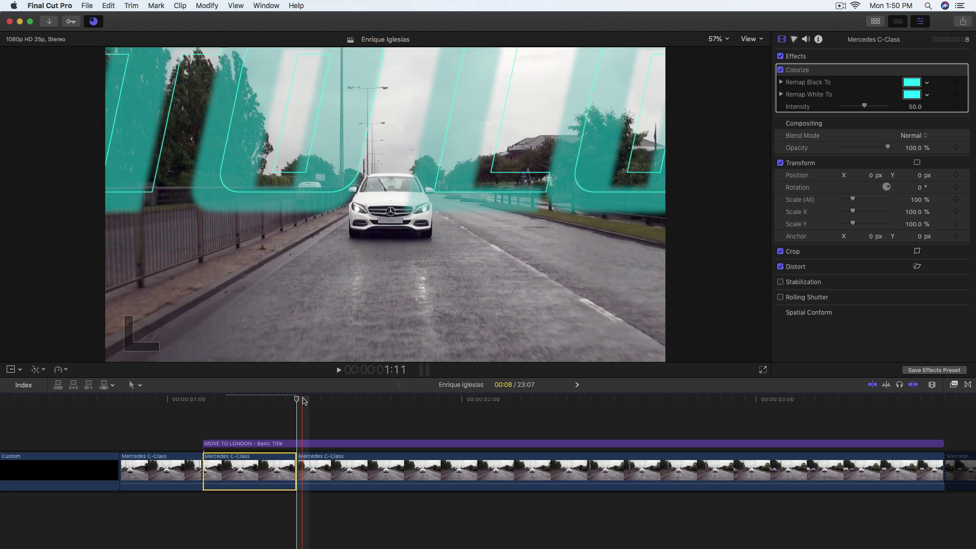
Turn the MOVE TO LONDON title into a compound clip named Text
key("super+minus")
left_click_drag(483, 414, 249, 447)
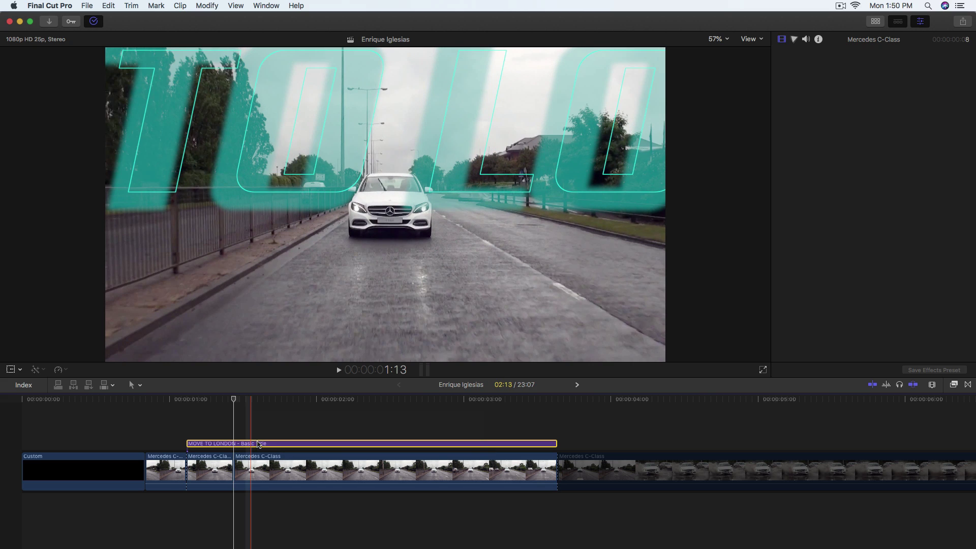
key("super+equal")
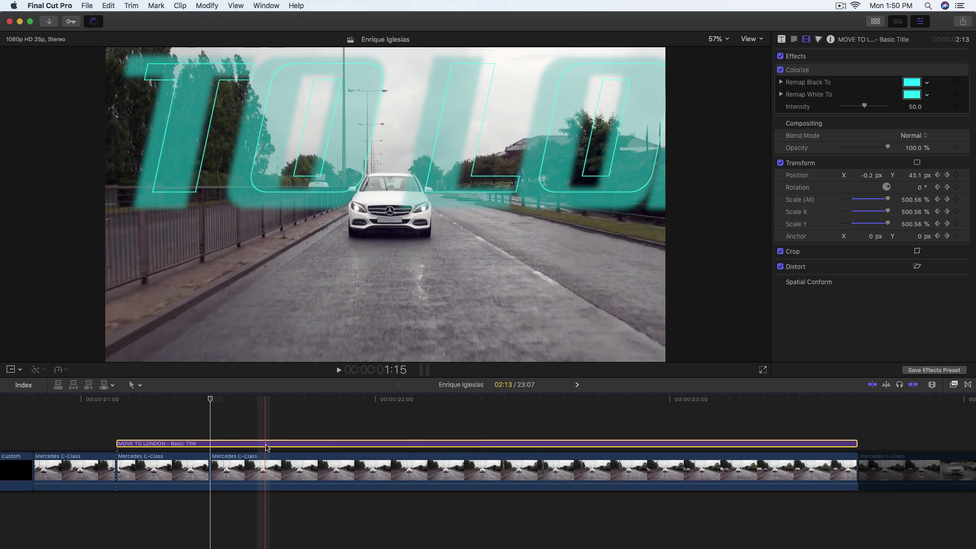
right_click(265, 445)
left_click(295, 385)
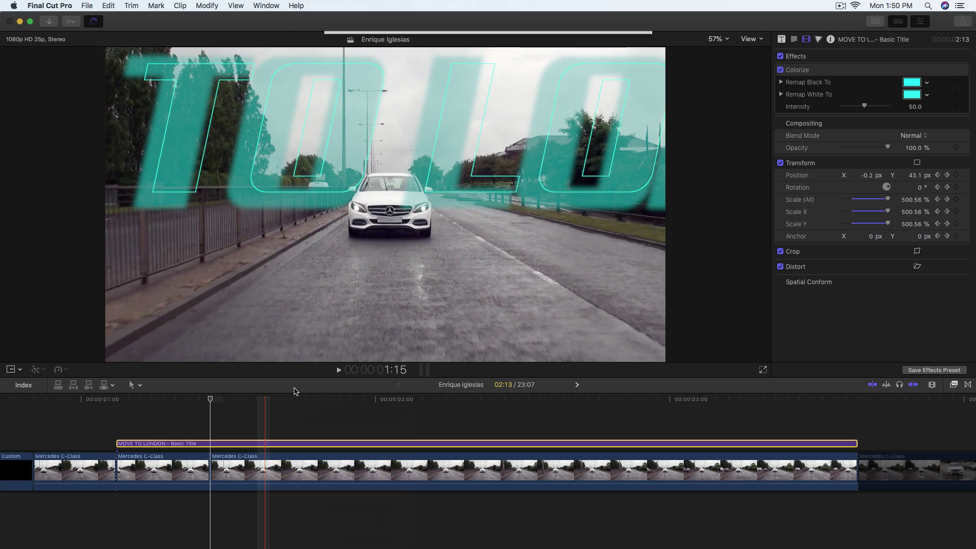
type("Text")
key("Return")
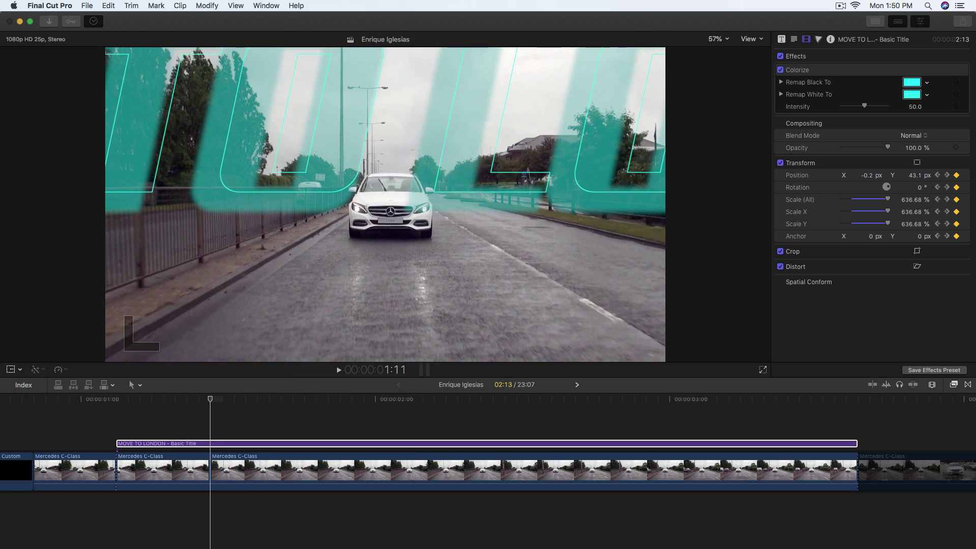
Search the effects for "draw mask" and apply the Draw Mask effect to the Text compound clip
key("super+5")
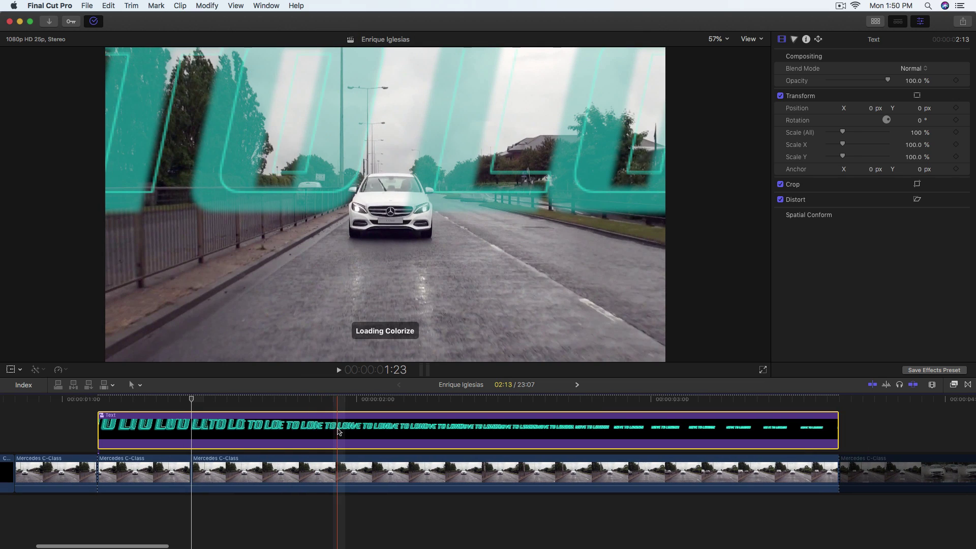
type("draw mask")
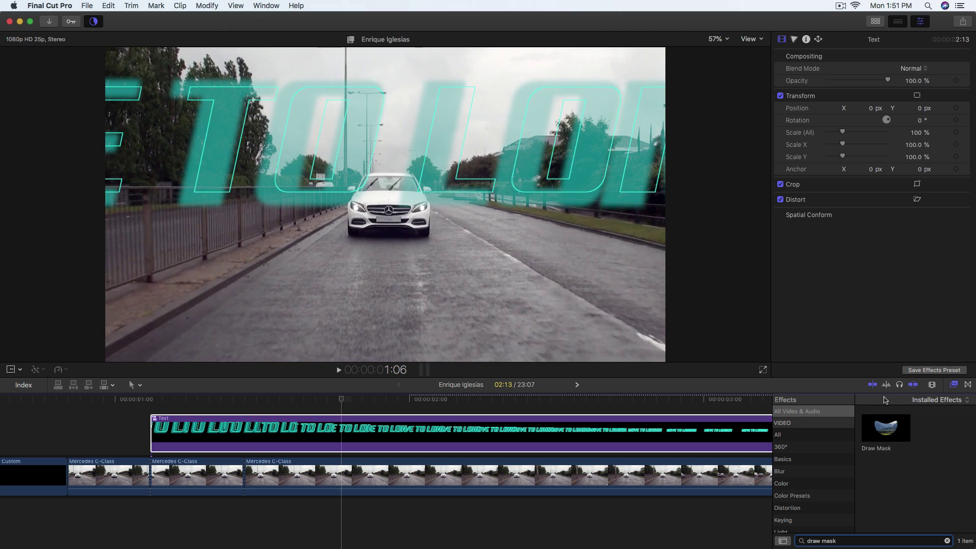
mouse_move(893, 426)
left_mouse_down()
mouse_move(666, 437)
mouse_move(682, 440)
left_mouse_up()
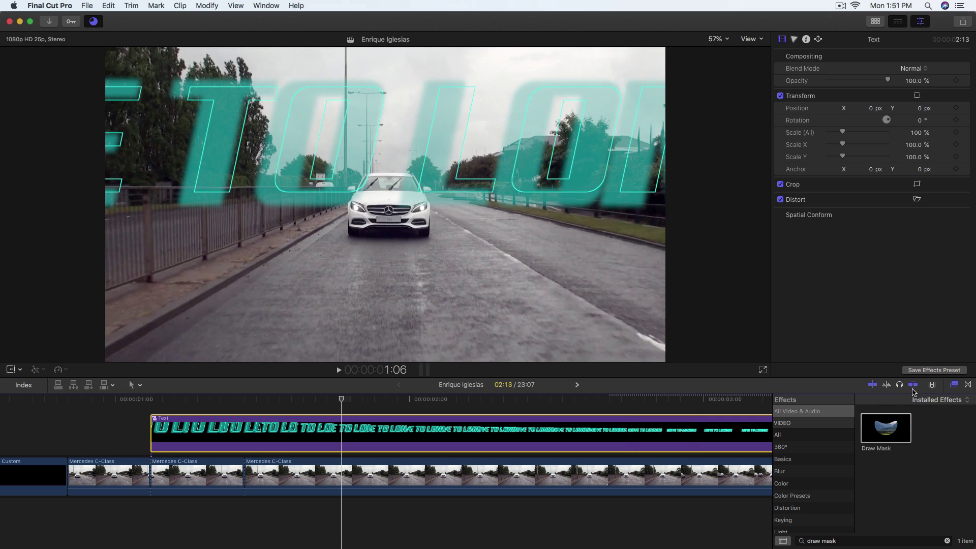
left_click(954, 385)
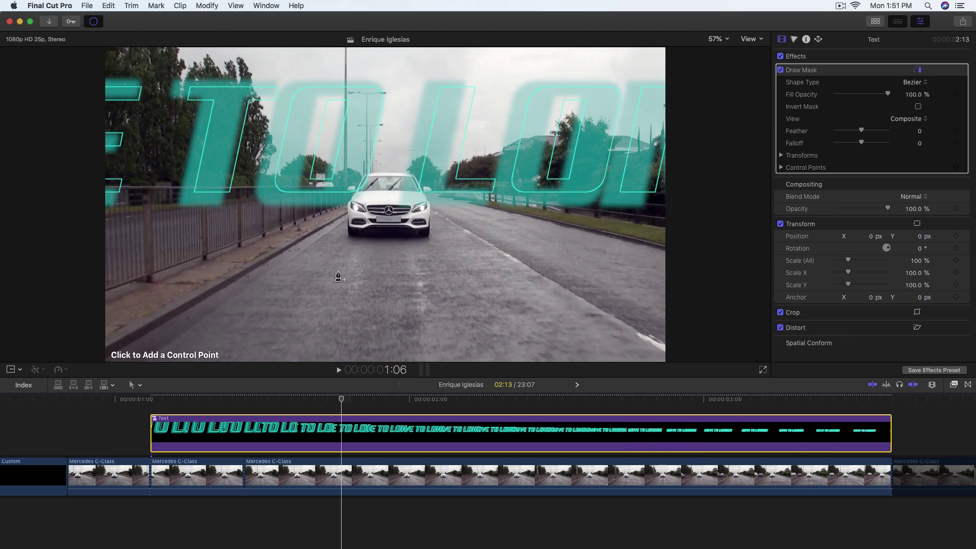
Scrub through the Text clip from its start to 2:13 to examine where the title overlaps the car
left_click(151, 399)
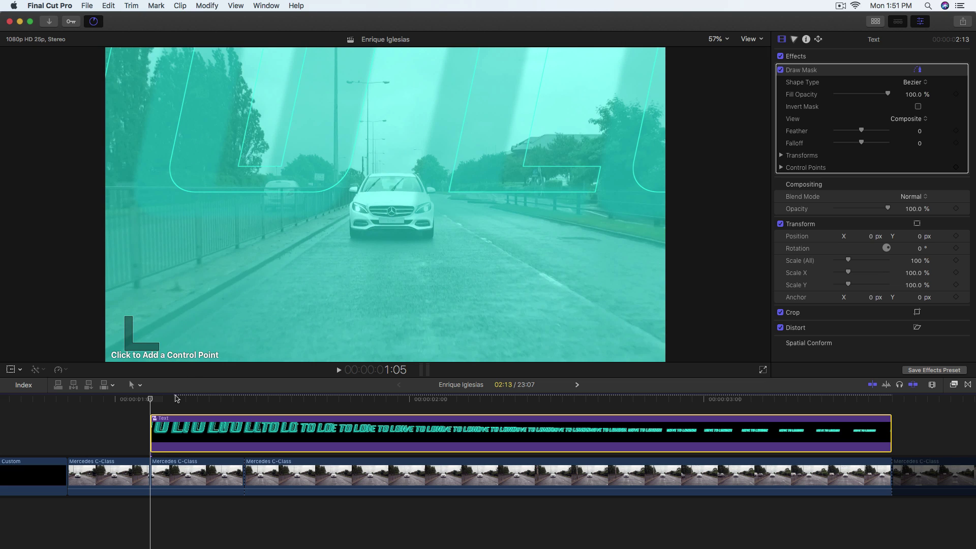
left_click_drag(165, 399, 370, 404)
left_click(417, 400)
left_click_drag(417, 400, 434, 401)
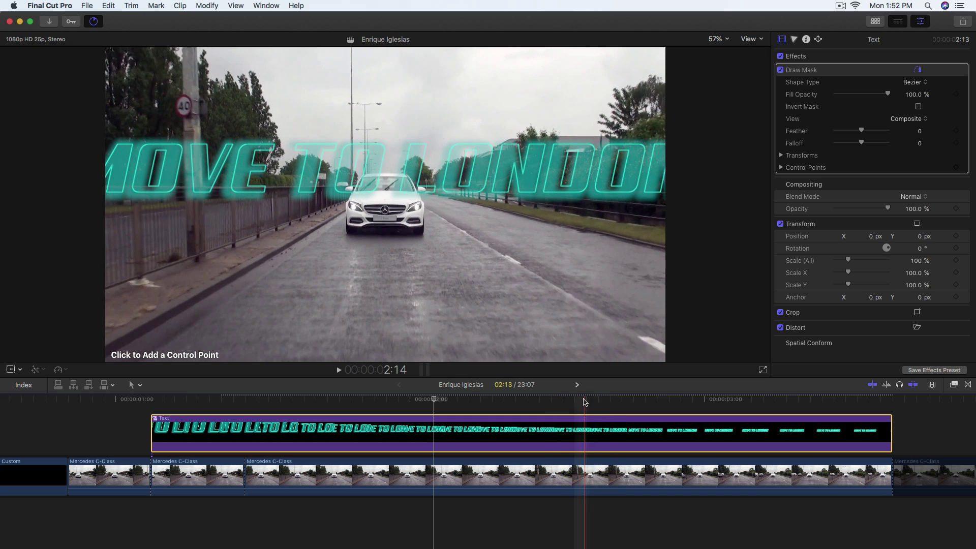
left_click(574, 401)
scroll(573, 429, "right", 6)
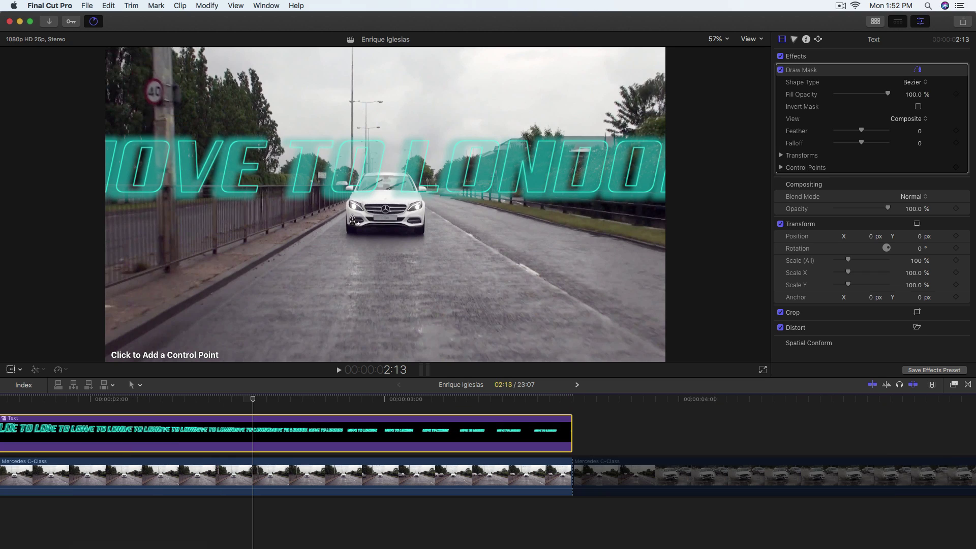
Draw a closed Bezier mask around the car's roof, windshield and hood at 2:13, with the viewer at 100%
left_click(718, 40)
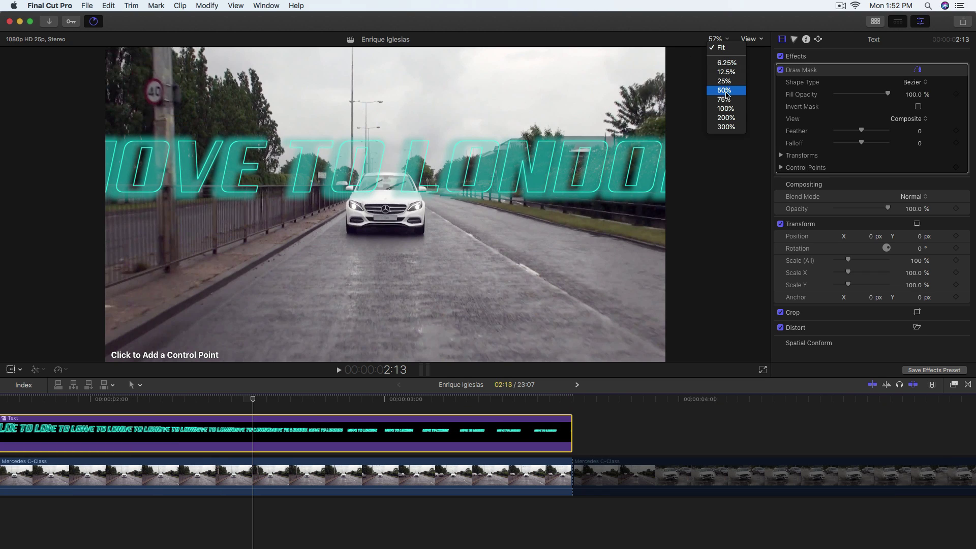
left_click(728, 107)
left_click(316, 214)
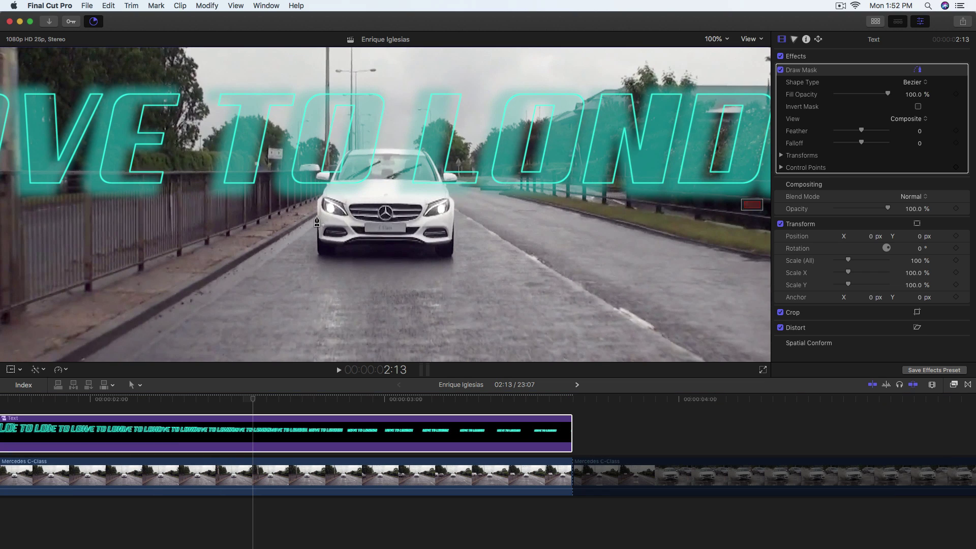
left_click_drag(330, 174, 362, 148)
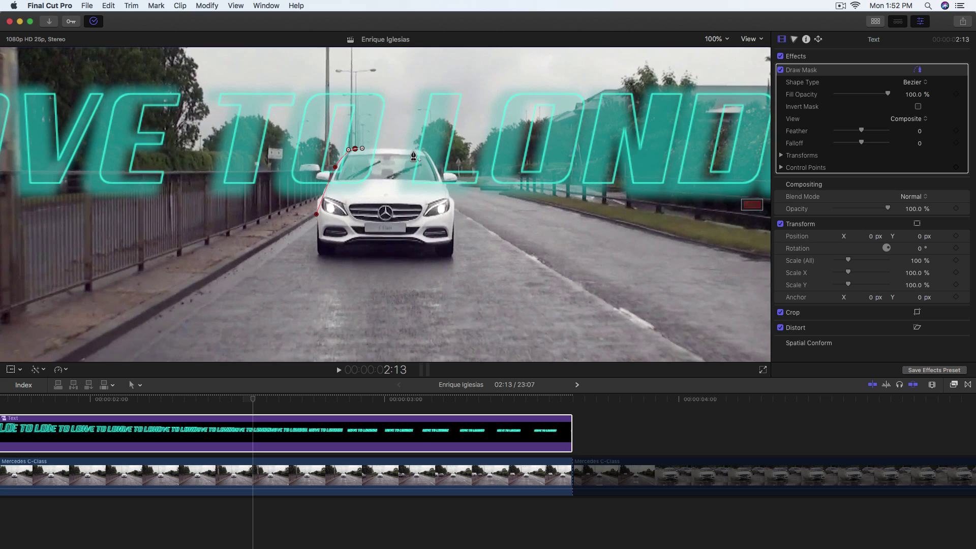
left_click(423, 151)
left_click_drag(427, 154, 427, 151)
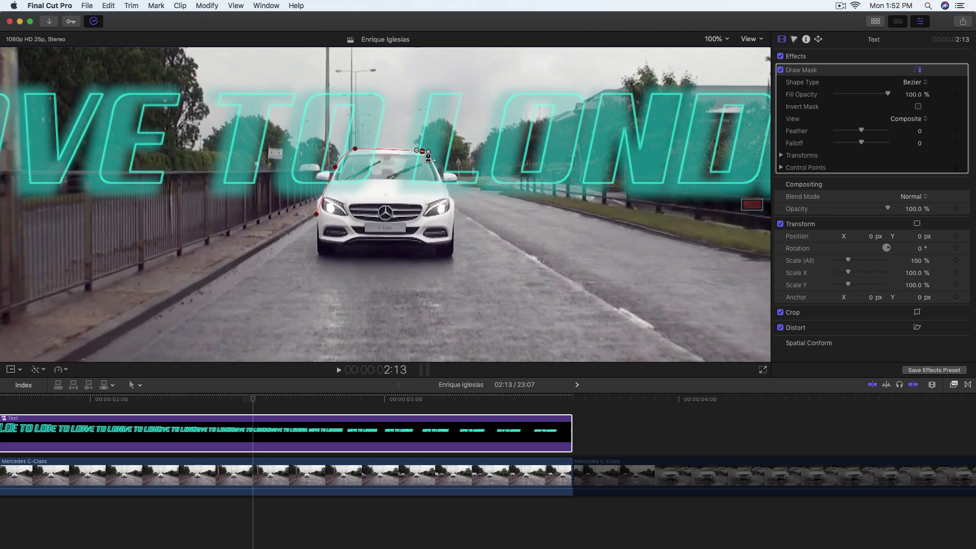
left_click(446, 184)
left_click(453, 219)
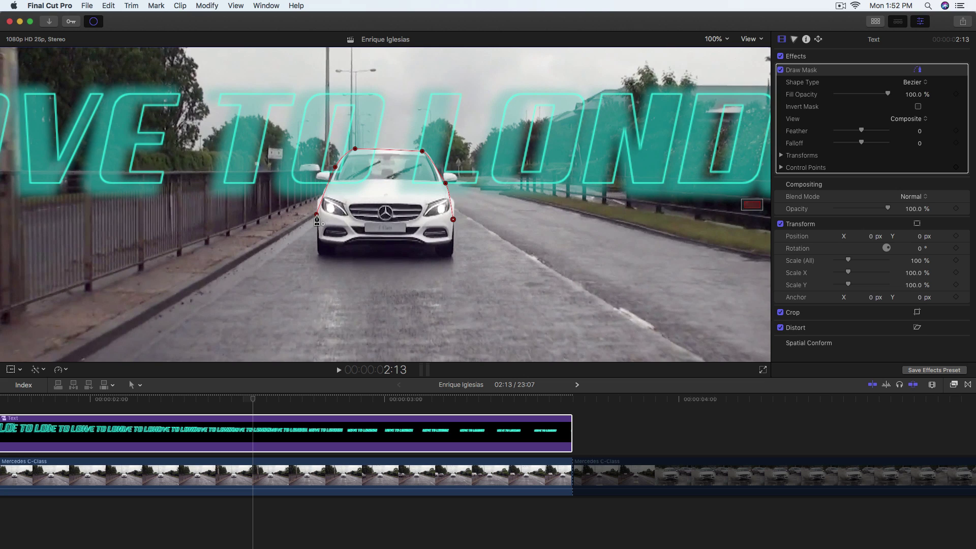
left_click(316, 214)
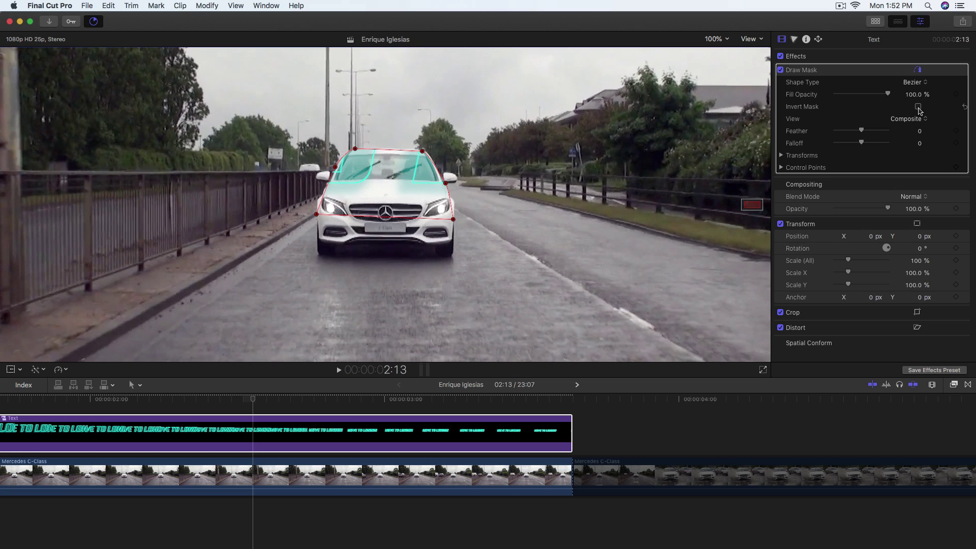
Invert the car mask with a feather of 10, and split the Text clip at 2:13
left_click(918, 107)
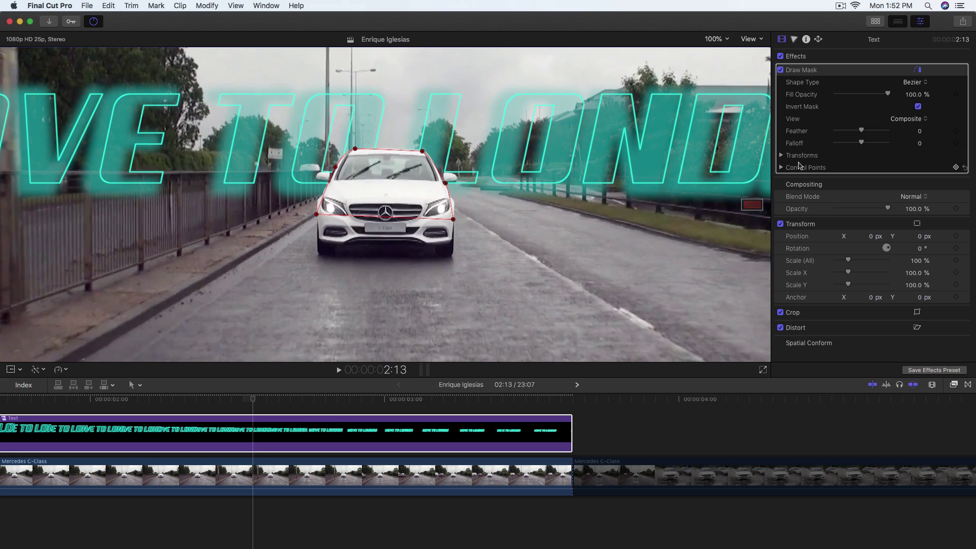
left_click_drag(860, 133, 866, 134)
key("super+minus")
key("super+b")
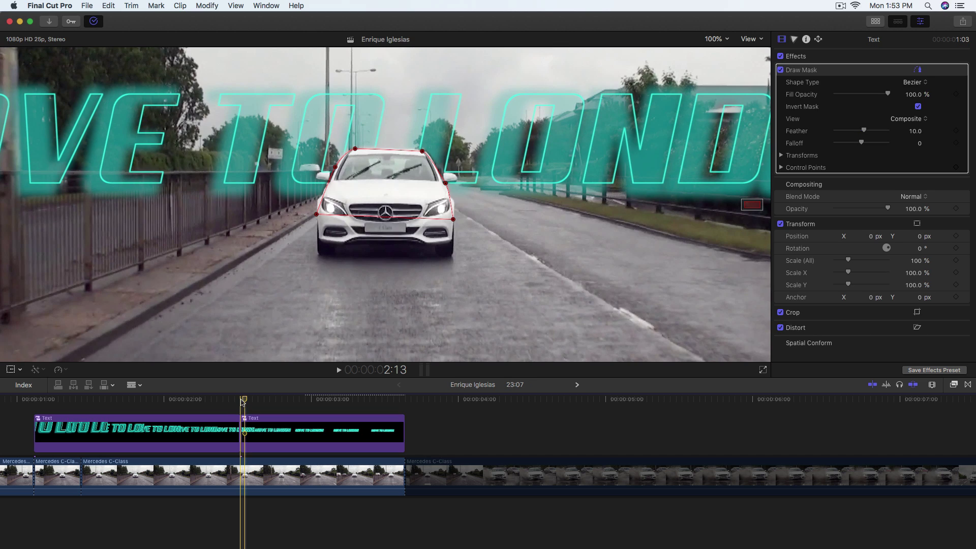
left_click(220, 400)
key("Left")
key("super+b")
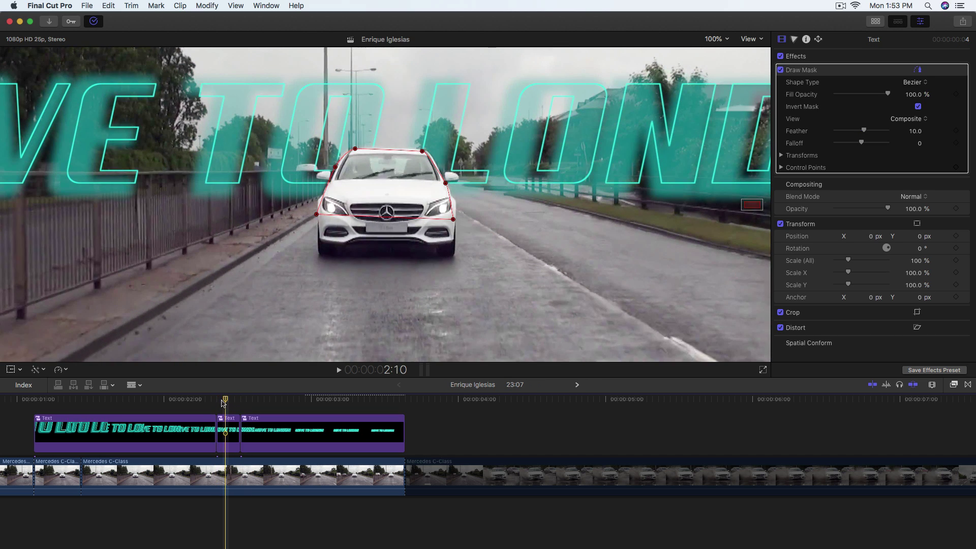
key("super+z")
Turn off the Draw Mask effect on the part of the Text clip before the cut
left_click(221, 427)
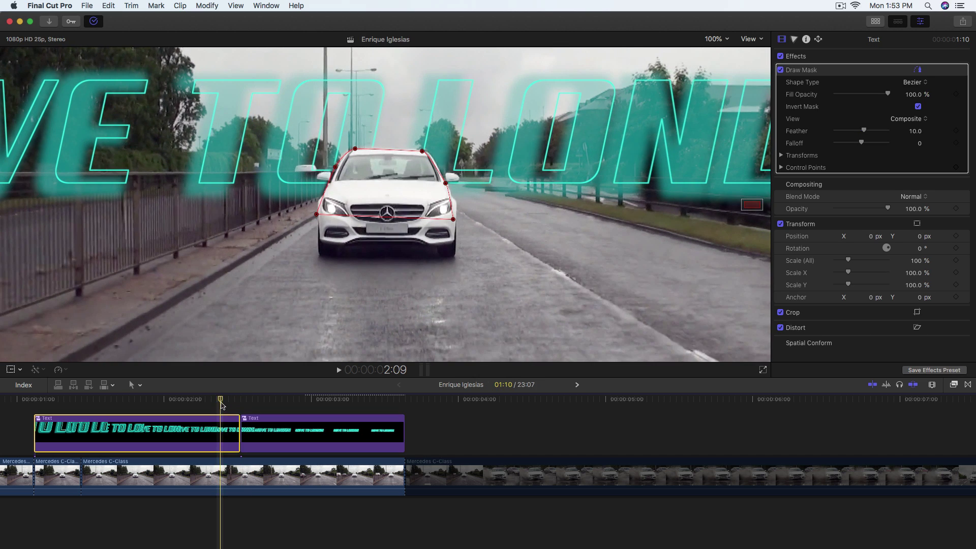
left_click(780, 70)
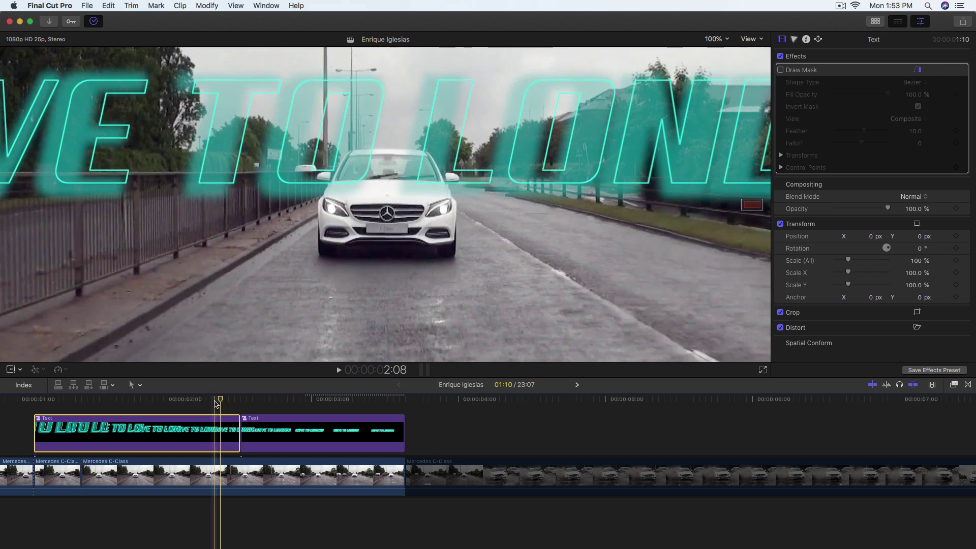
left_click(233, 400)
left_click_drag(233, 399, 240, 399)
On the second Text part, keyframe the mask's control points at 2:13 and refit them to the car at 2:14
left_click(251, 429)
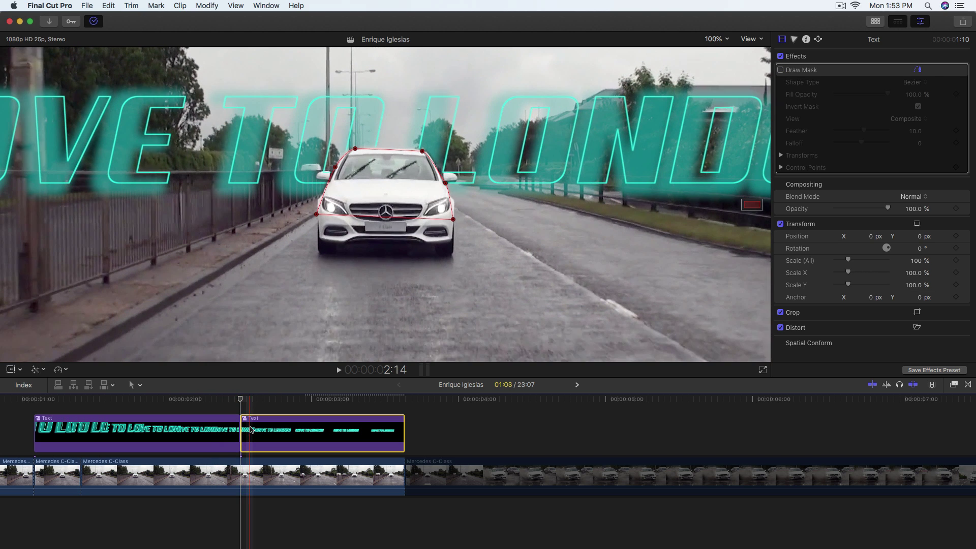
key("super+equal")
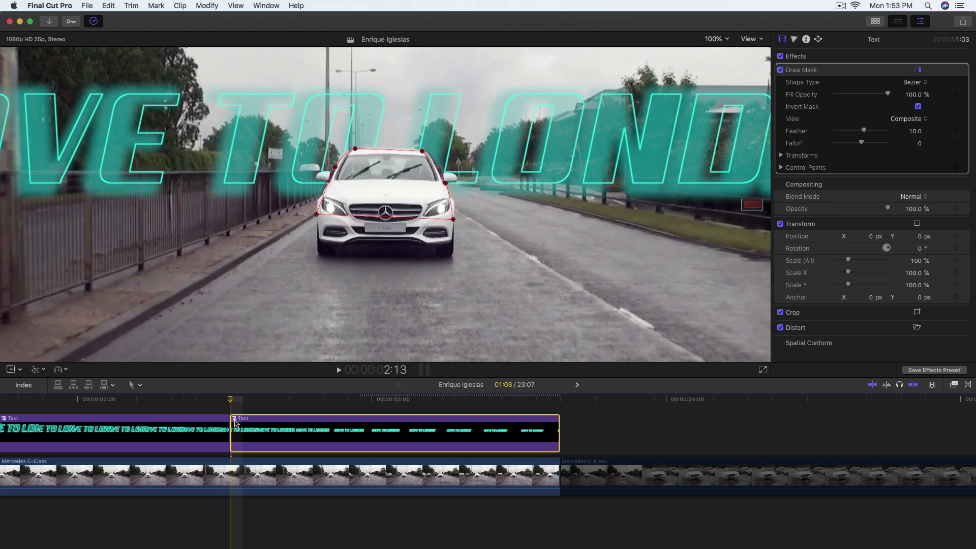
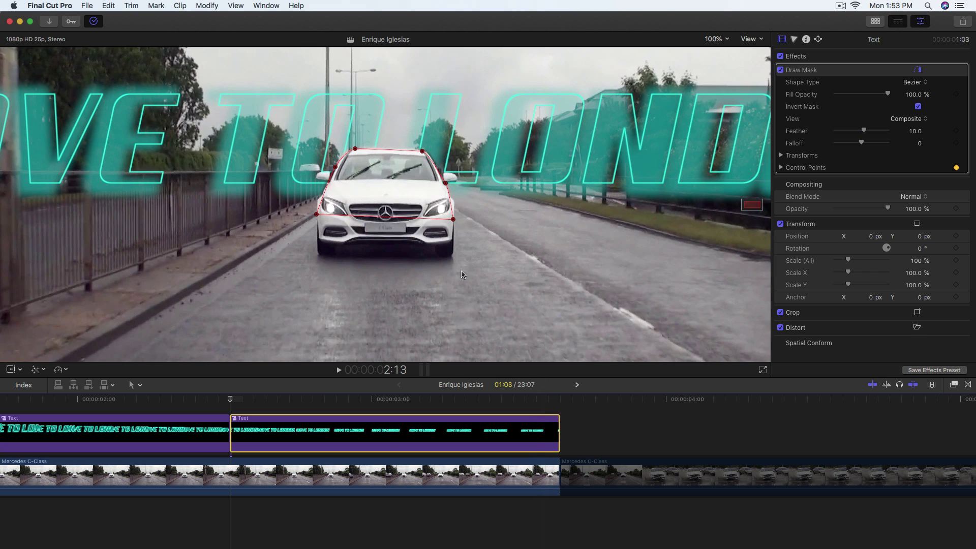
left_click(354, 150)
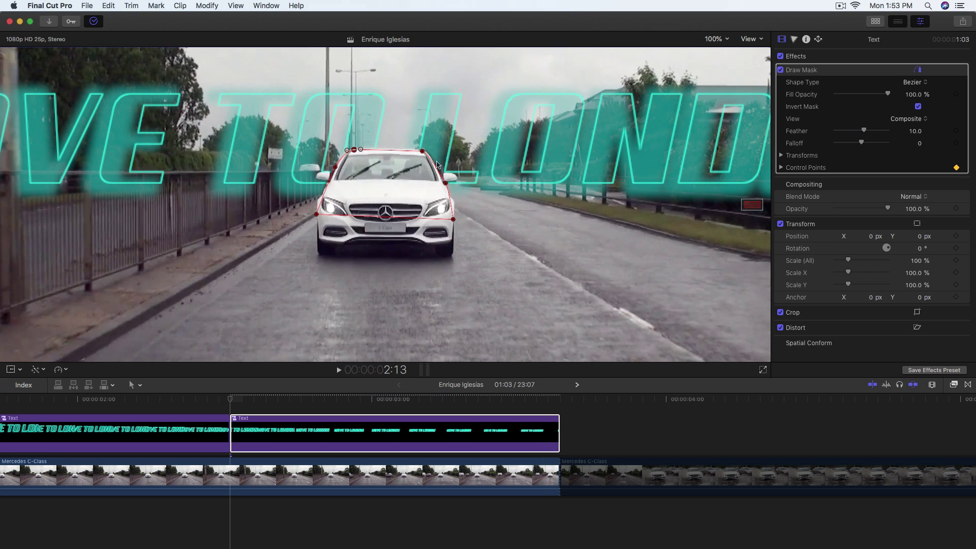
key("Right")
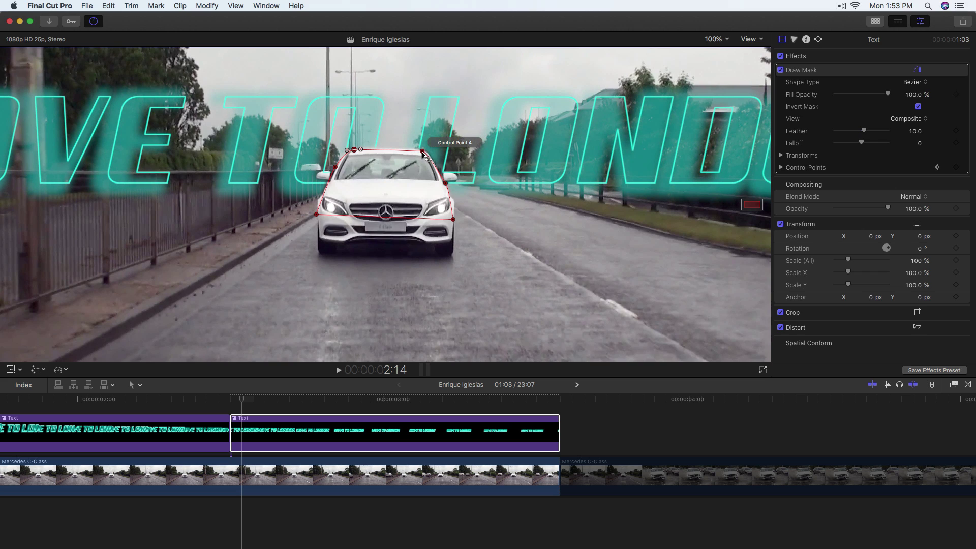
left_click_drag(423, 152, 425, 155)
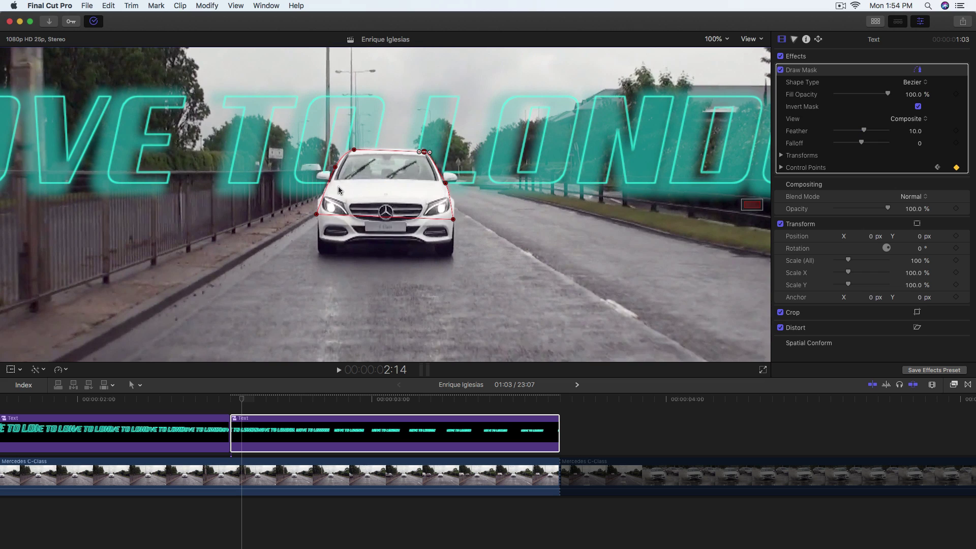
left_click(334, 169)
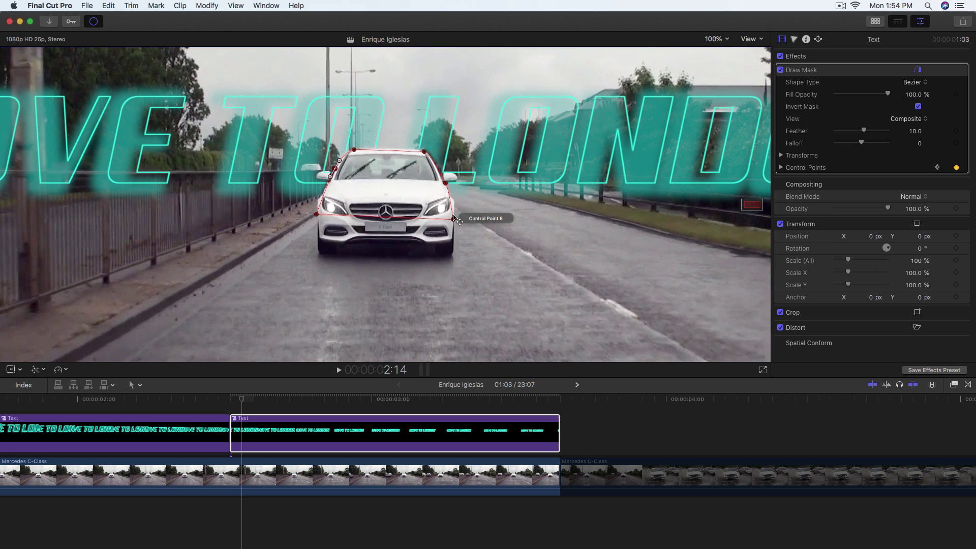
Advance frame by frame to the end of the second Text part, moving the mask's control points to follow the car
key("Right")
key("Right")
key("Right")
key("Right")
key("Right")
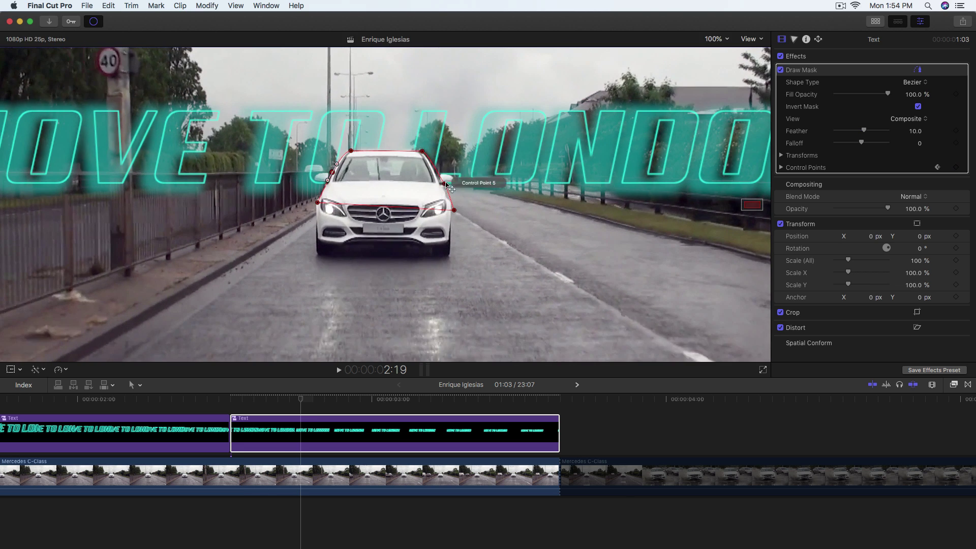
left_click_drag(446, 186, 439, 180)
key("Right")
key("Right")
key("Right")
key("Right")
left_click_drag(332, 172, 325, 177)
key("Right")
key("Right")
key("Right")
key("Right")
key("Right")
key("Right")
key("Right")
key("Right")
key("Right")
key("Right")
left_click(429, 179)
key("Right")
key("Right")
key("Right")
key("Right")
key("Right")
key("Right")
key("Right")
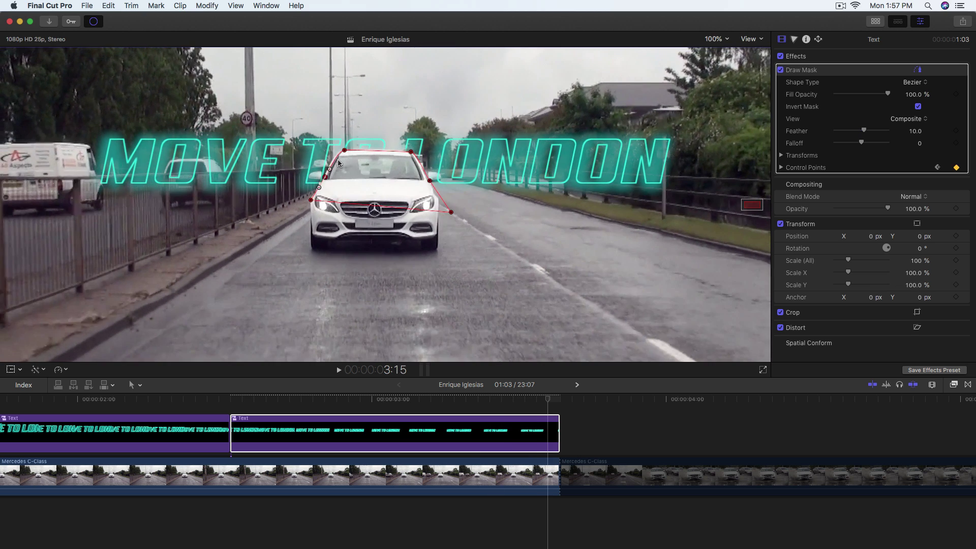
key("Right")
Fit the full frame in the viewer and go back through the masked Text part to check the mask
left_click_drag(557, 405, 411, 404)
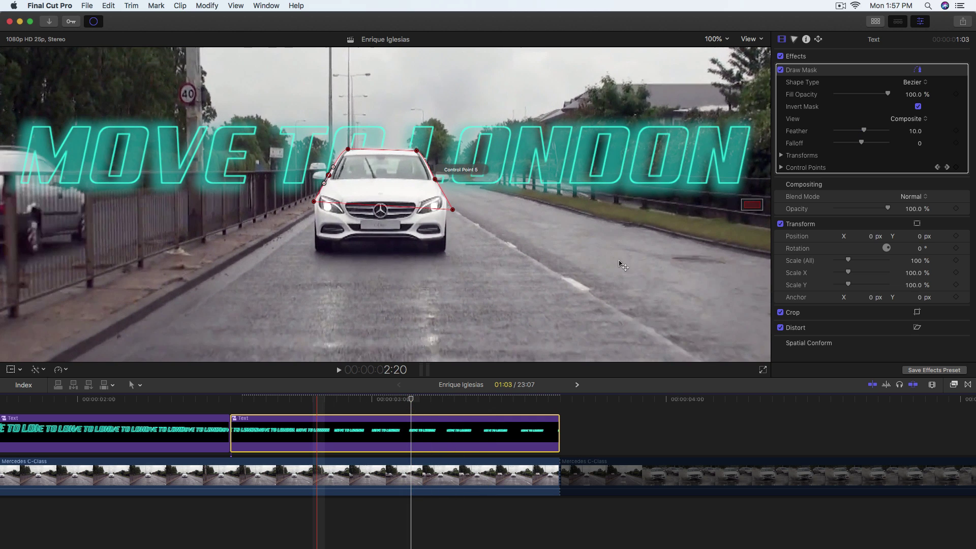
left_click(728, 40)
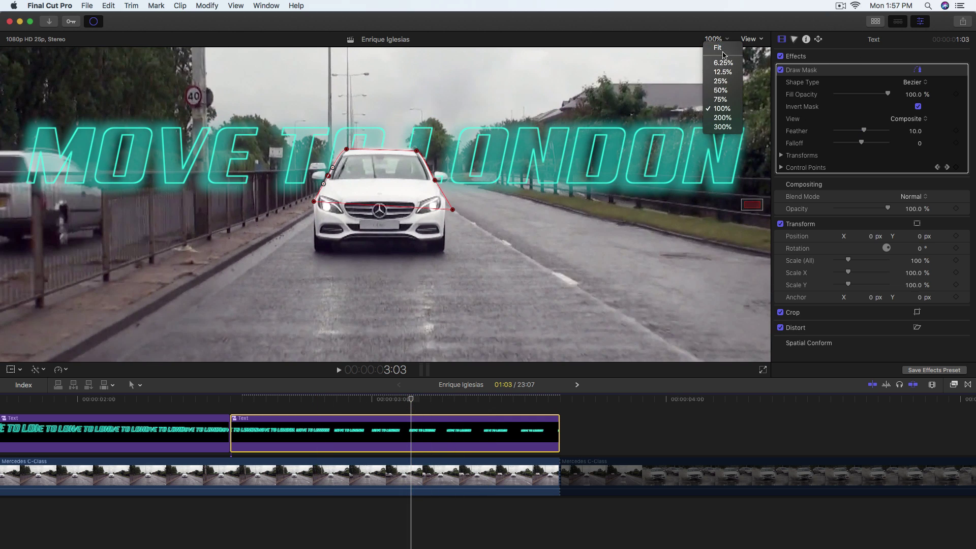
left_click(717, 48)
left_click(250, 406)
left_click(242, 409)
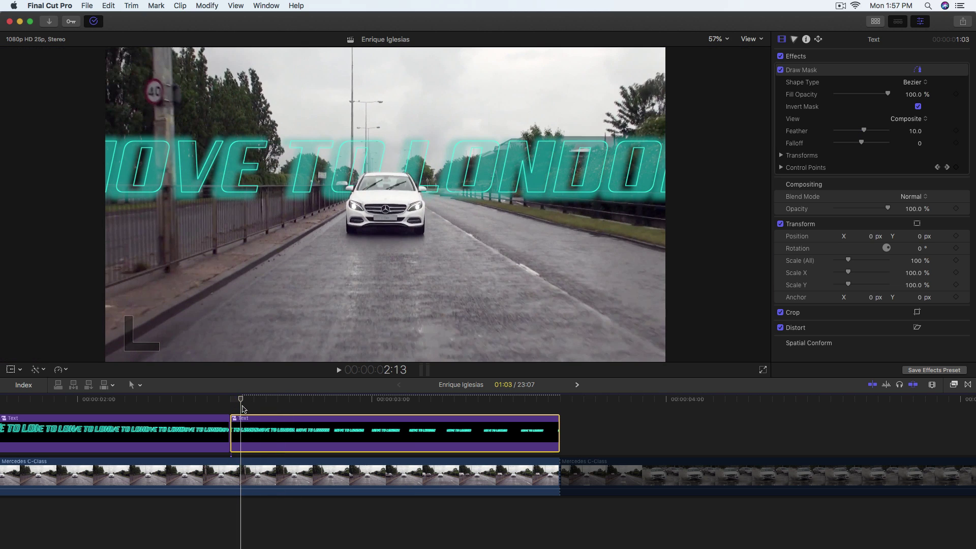
left_click_drag(260, 406, 280, 399)
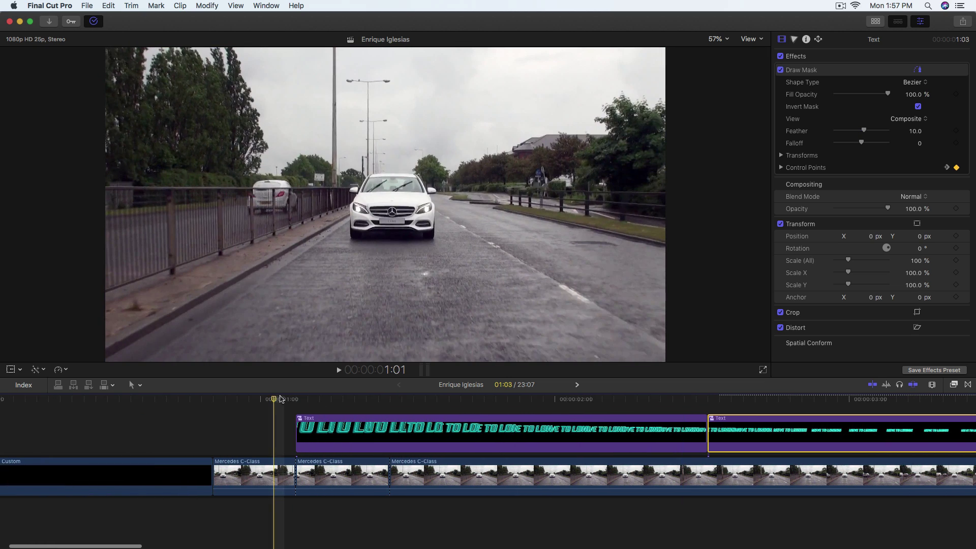
Render the whole project and bring the media browser back into view
left_click(207, 6)
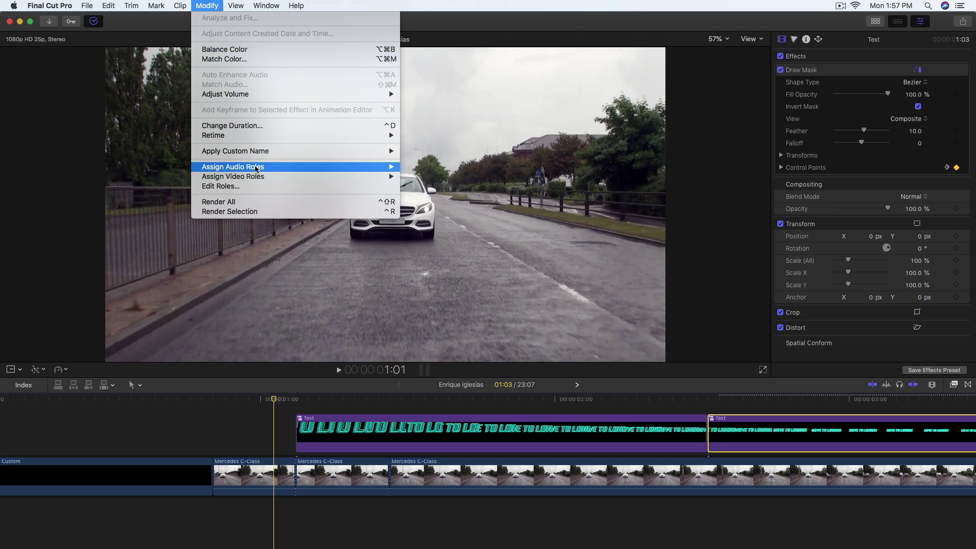
left_click(266, 203)
key("ctrl+super+1")
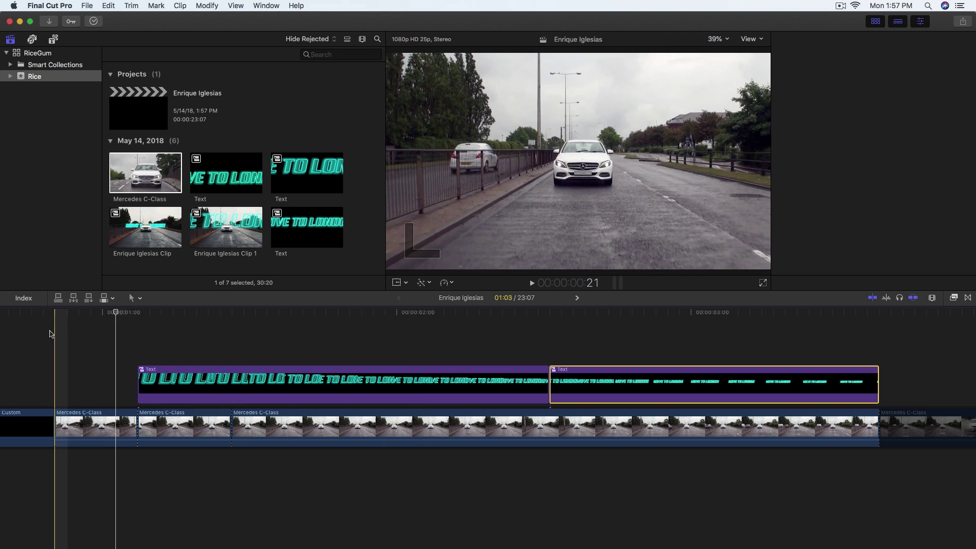
Play the title sequence and scrub from 2:11 across the cut to check how the title passes behind the car
key("space")
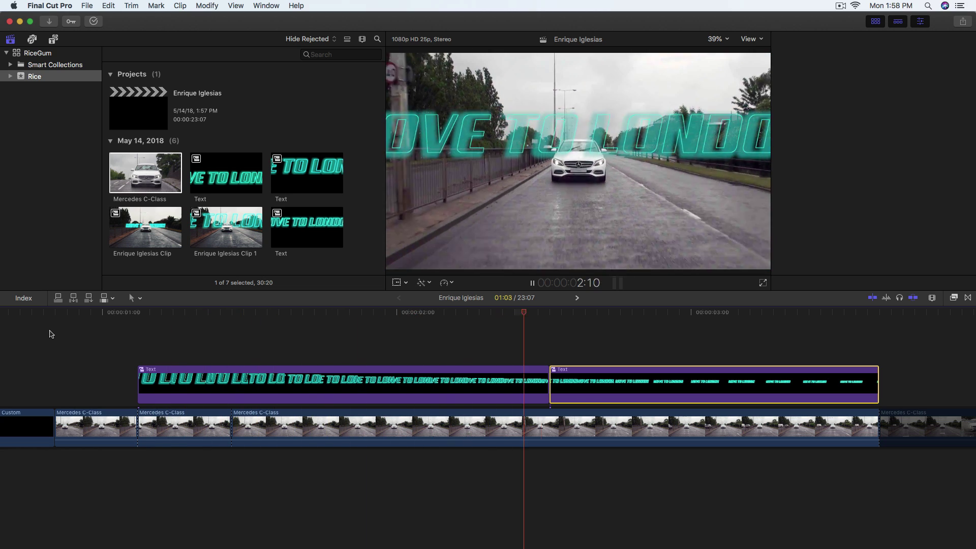
key("space")
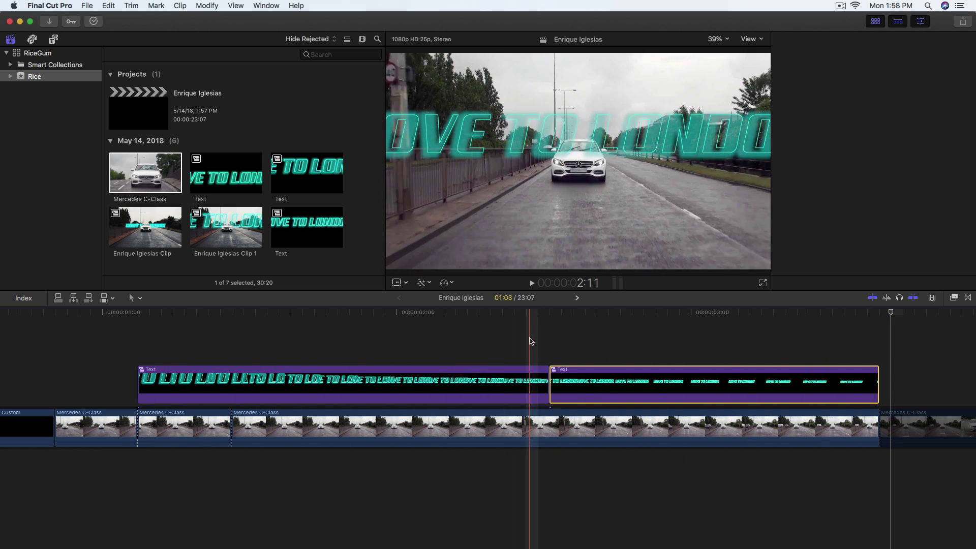
left_click_drag(530, 312, 624, 319)
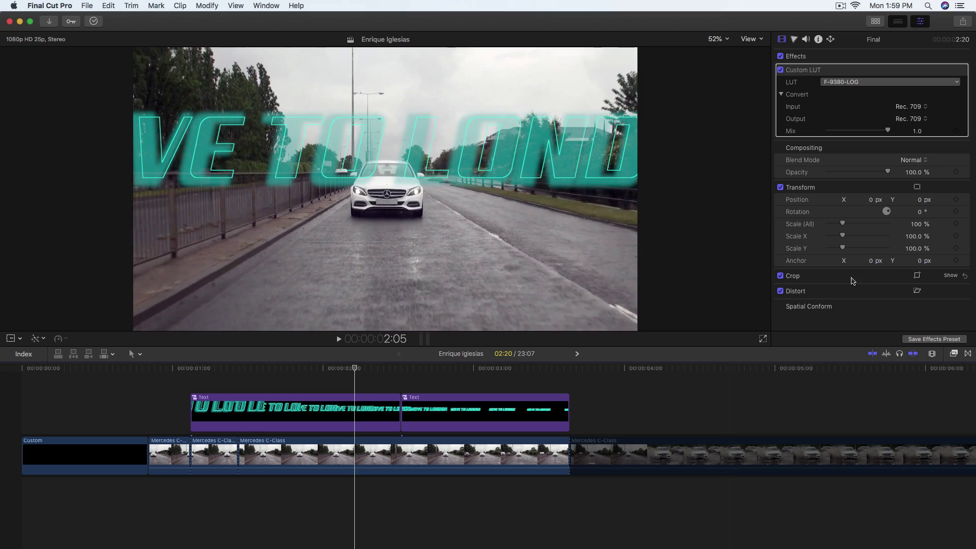
Combine the three Mercedes C-Class clips beneath the title into a compound clip named Final
left_click_drag(440, 512, 189, 448)
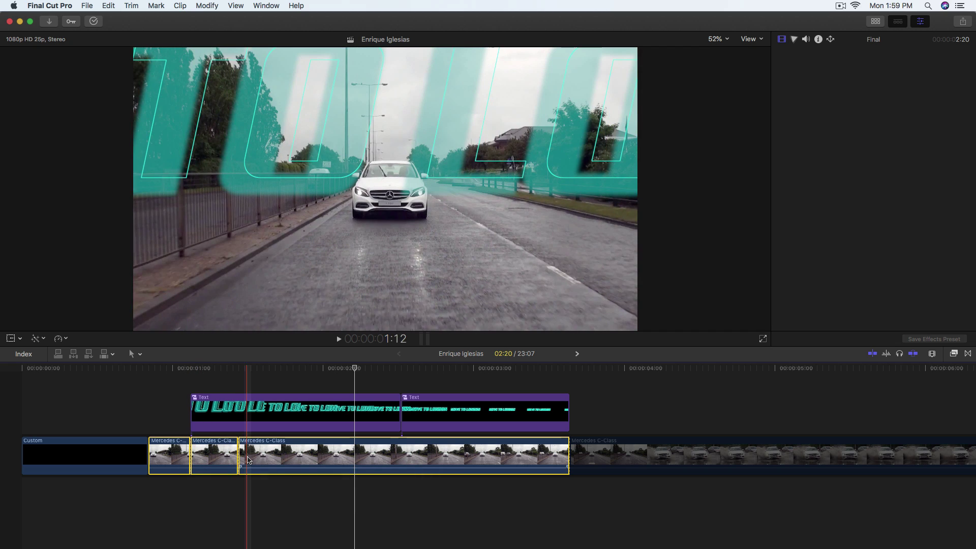
key("alt+g")
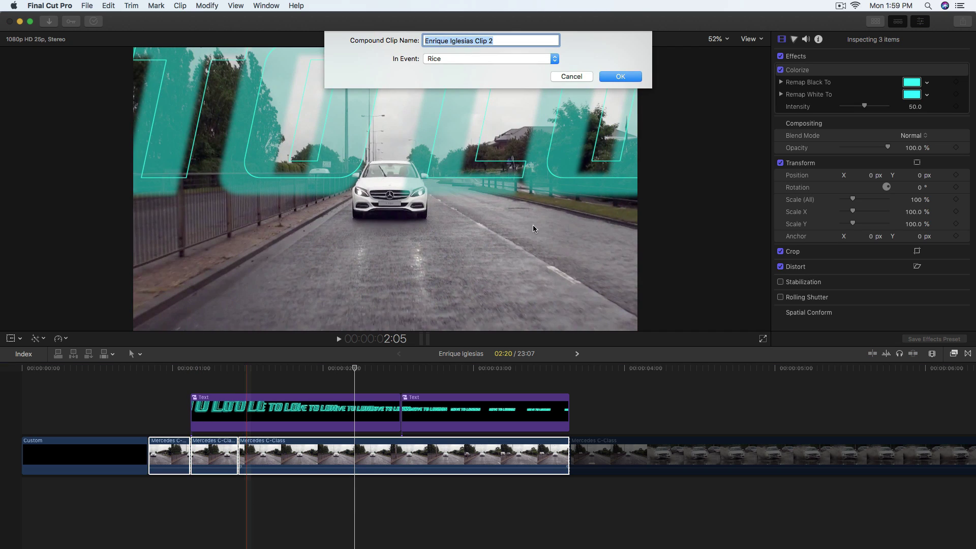
type("Final")
key("Return")
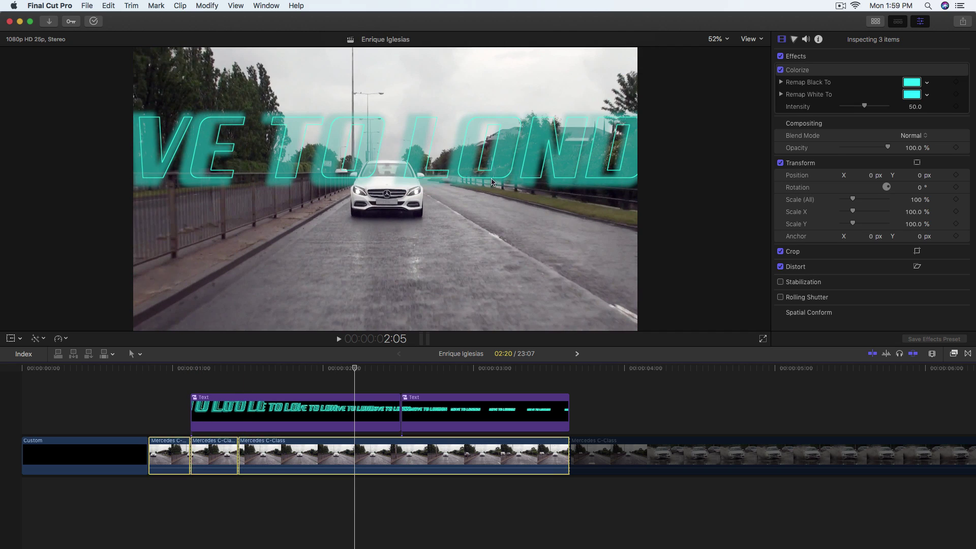
Apply the Custom LUT effect to the Final compound clip
left_click(950, 355)
left_click(814, 456)
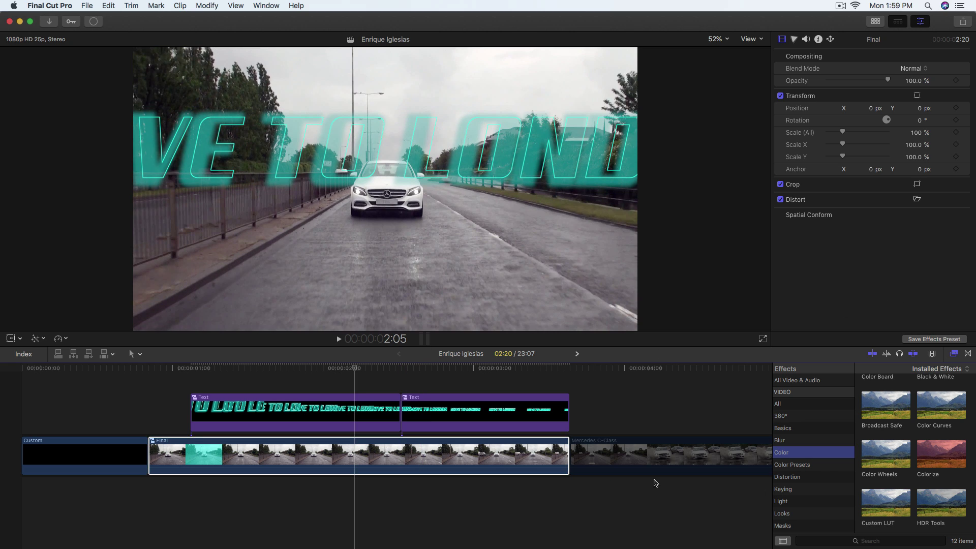
left_click(530, 458)
left_click(954, 354)
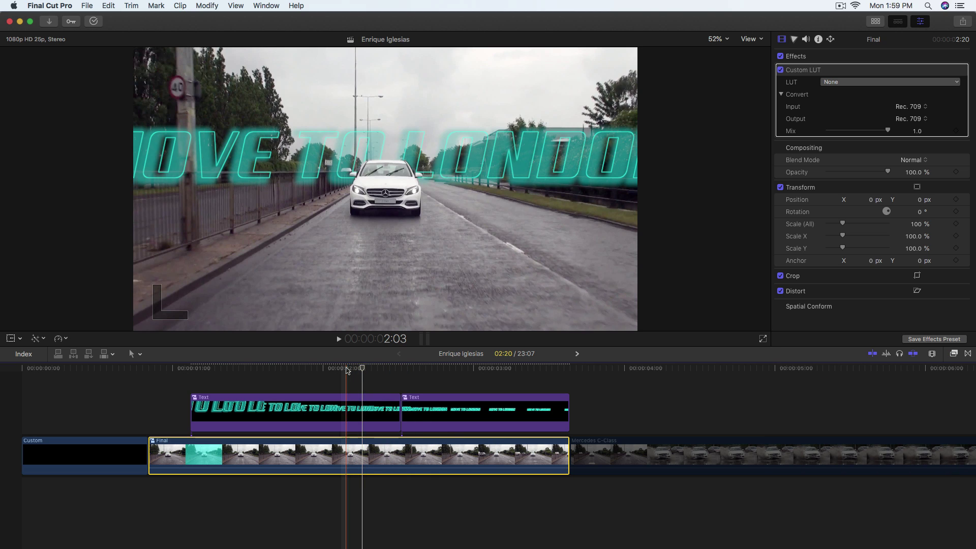
Load the F-9380-LOG LUT on the Final clip and reduce its mix to about 0.88
left_click(346, 453)
left_click(834, 83)
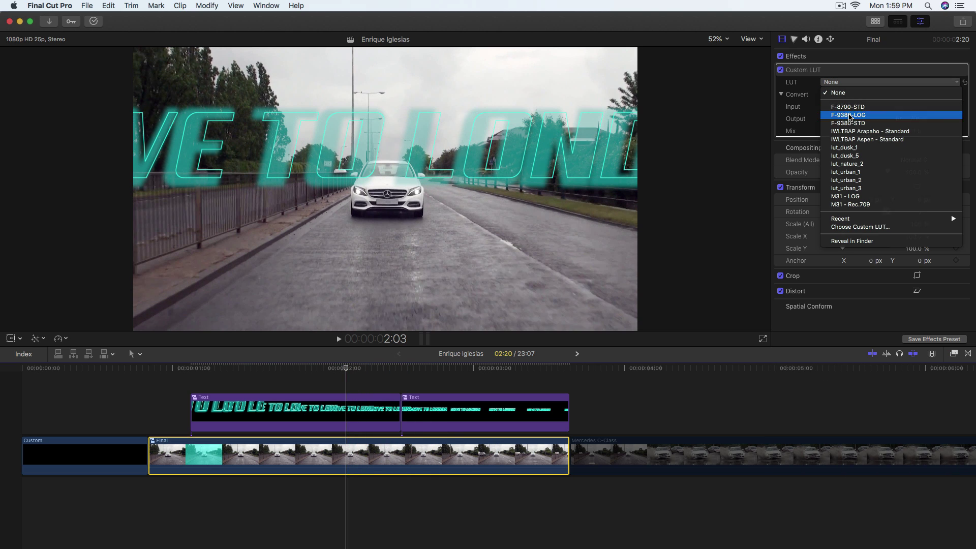
left_click(849, 115)
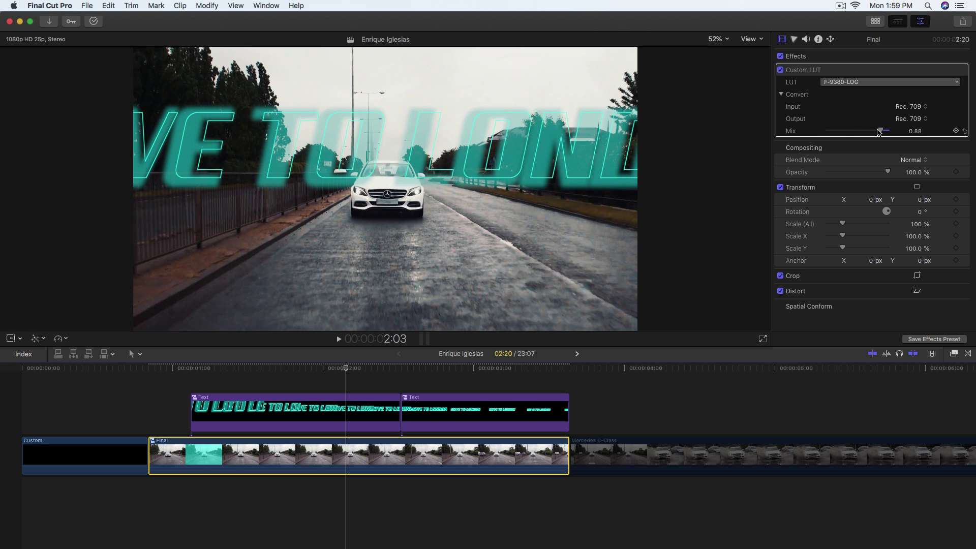
left_click_drag(877, 132, 876, 132)
left_click(924, 23)
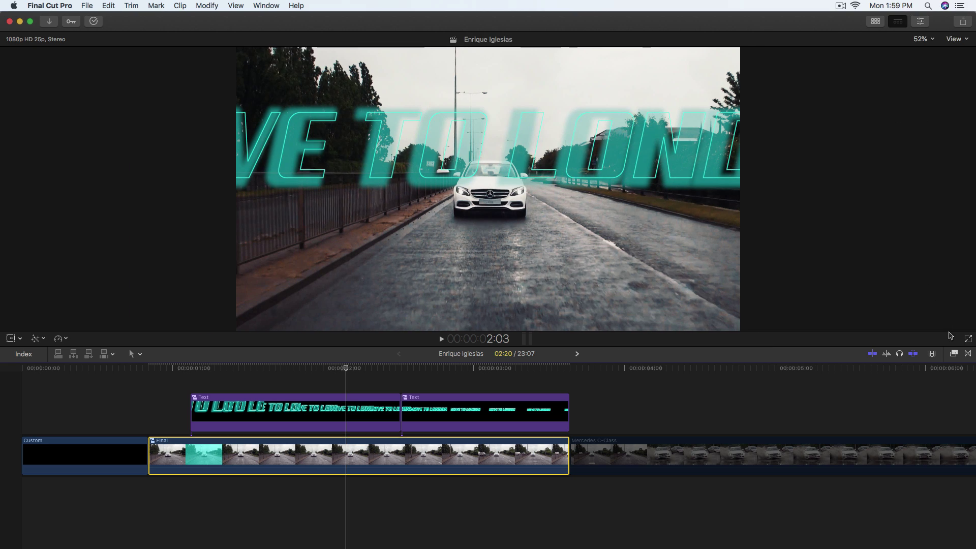
Combine the two Text clips and the Final clip into a compound clip named FINAL
key("super+5")
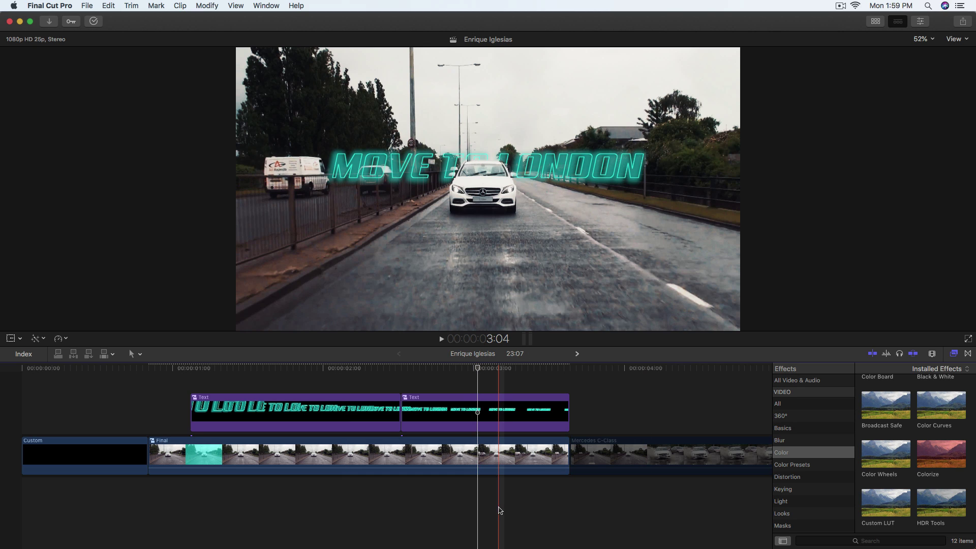
left_click_drag(569, 512, 254, 370)
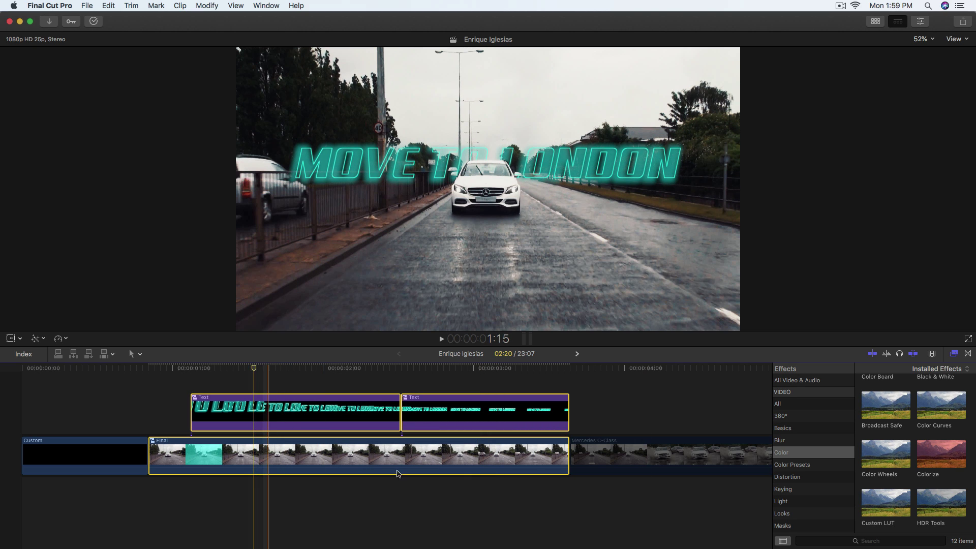
scroll(330, 409, "right", 1)
right_click(330, 408)
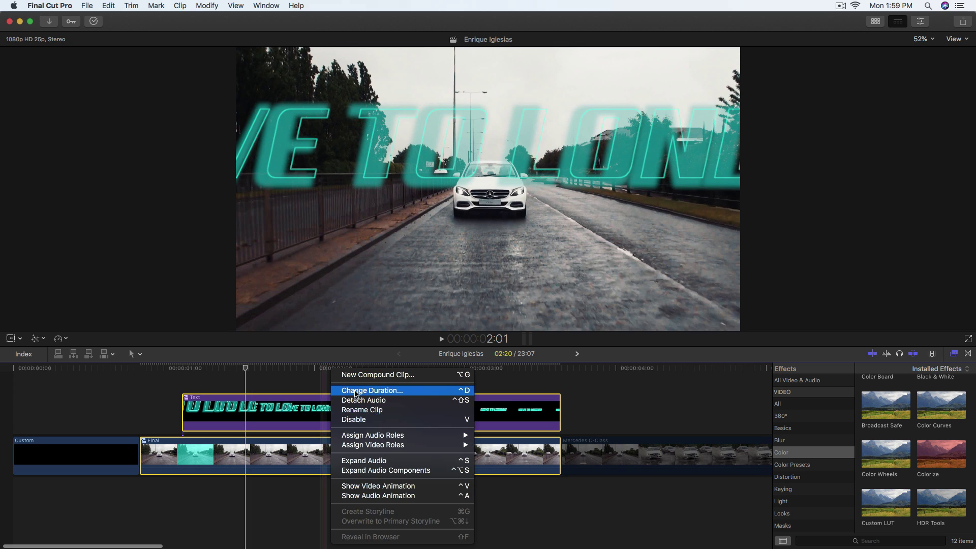
left_click(354, 378)
type("FINAL")
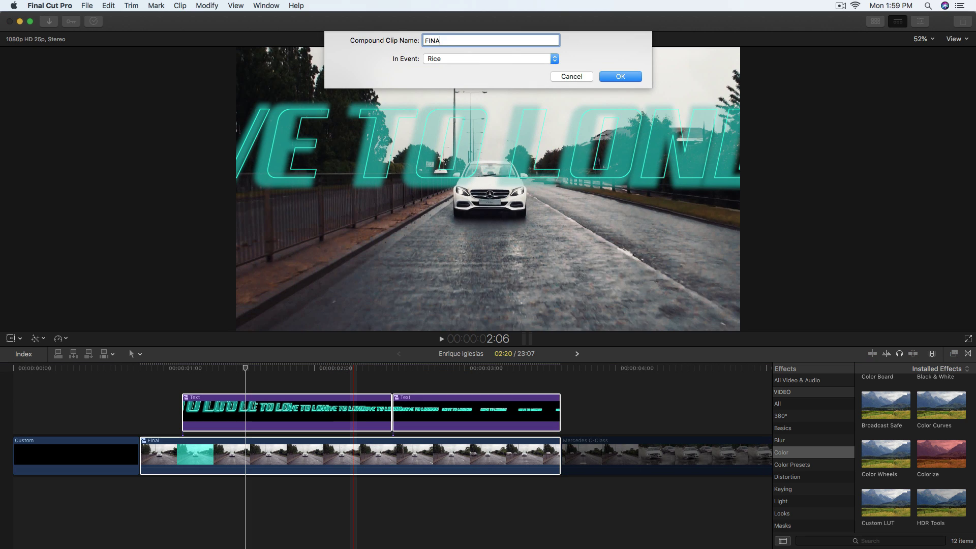
key("Return")
Find the Letterbox effect with the search term letter and apply it to the FINAL compound clip
key("super+f")
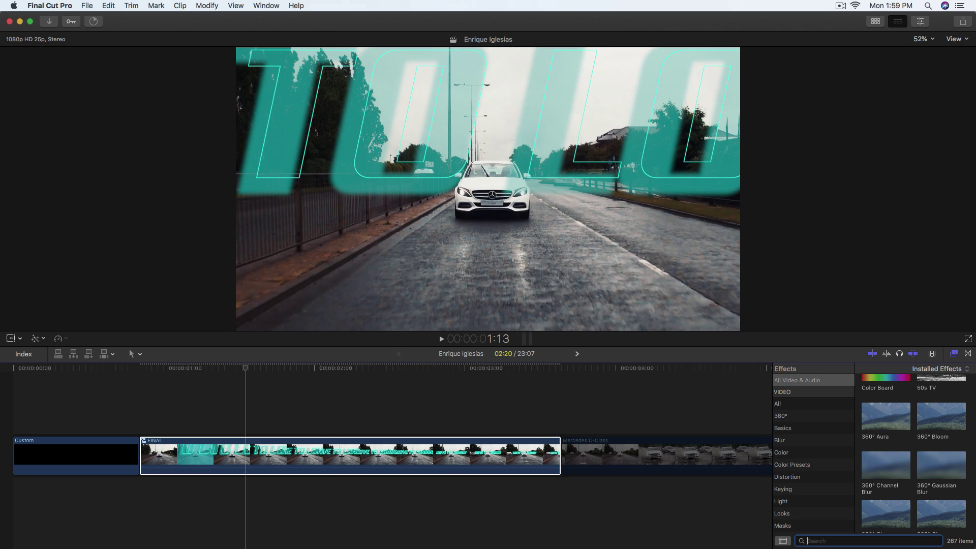
type("letter")
left_click_drag(500, 452, 499, 452)
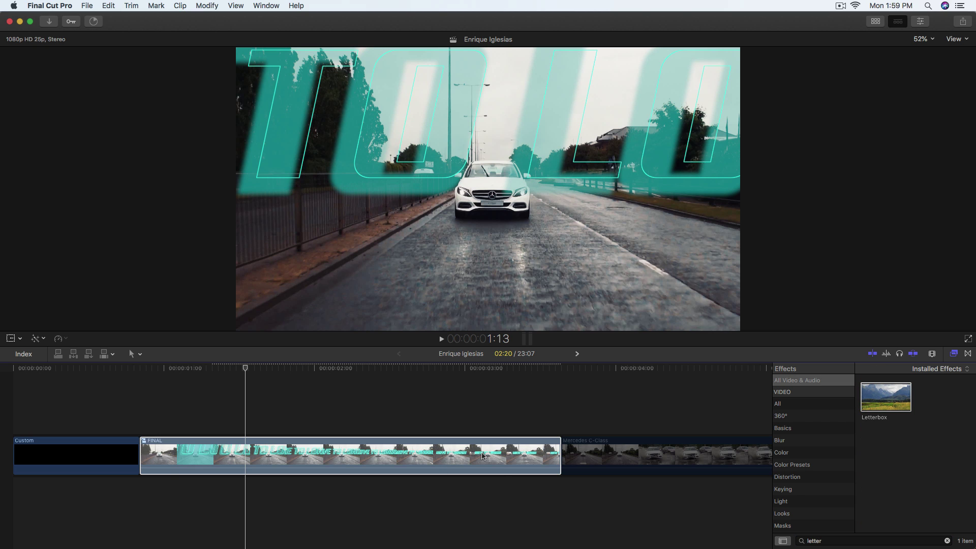
left_click(401, 407)
key("super+5")
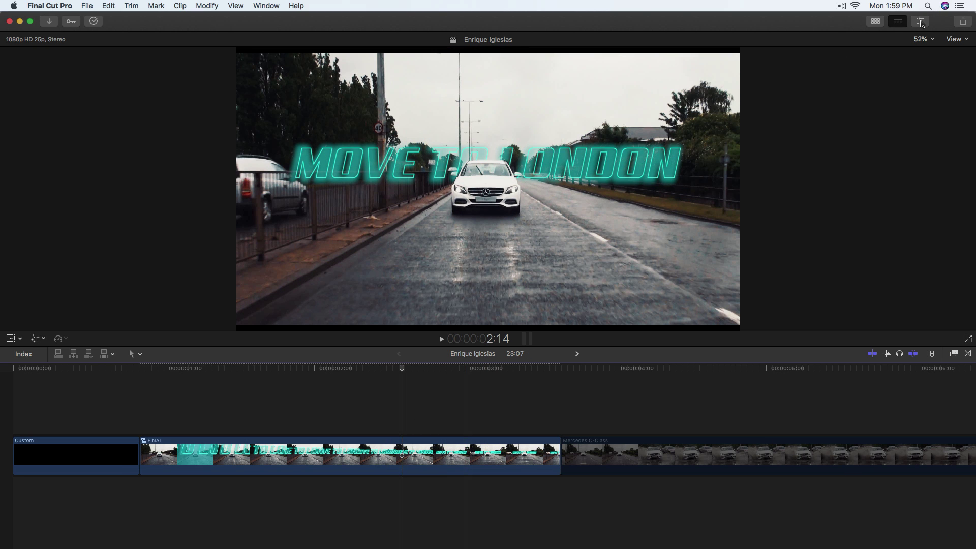
Set the Letterbox aspect ratio to 2.55:1 on the FINAL clip and scrub back through the title to check it
key("super+4")
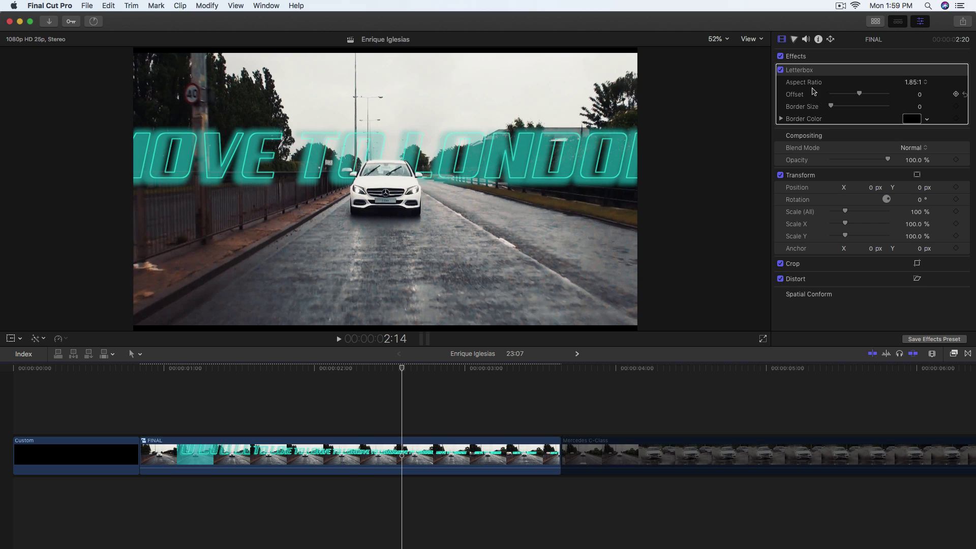
left_click(917, 86)
left_click(916, 101)
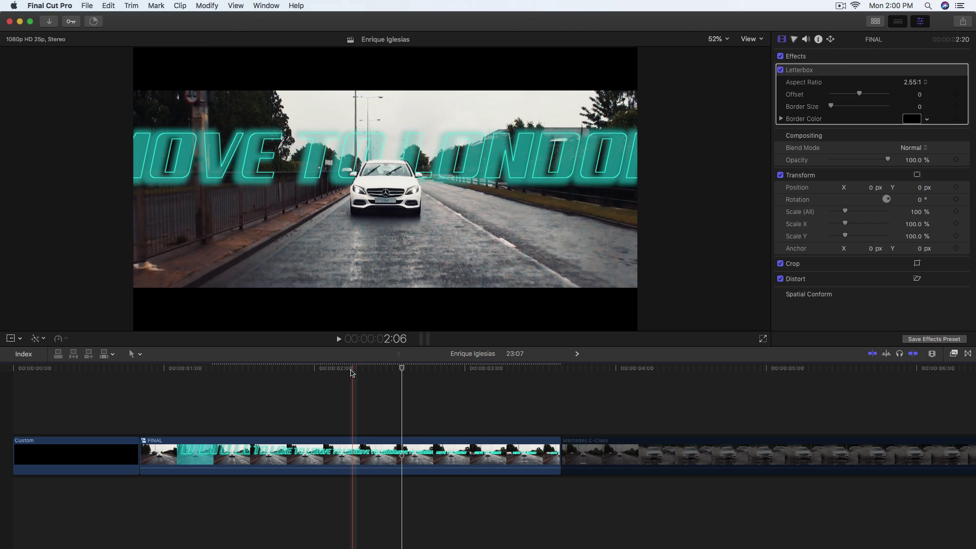
left_click(198, 375)
left_click_drag(195, 377, 151, 374)
Play the letterboxed sequence from the start into the Mercedes C-Class clip, and scrub the title onward from 2:10 to review it
left_click(219, 454)
key("super+equal")
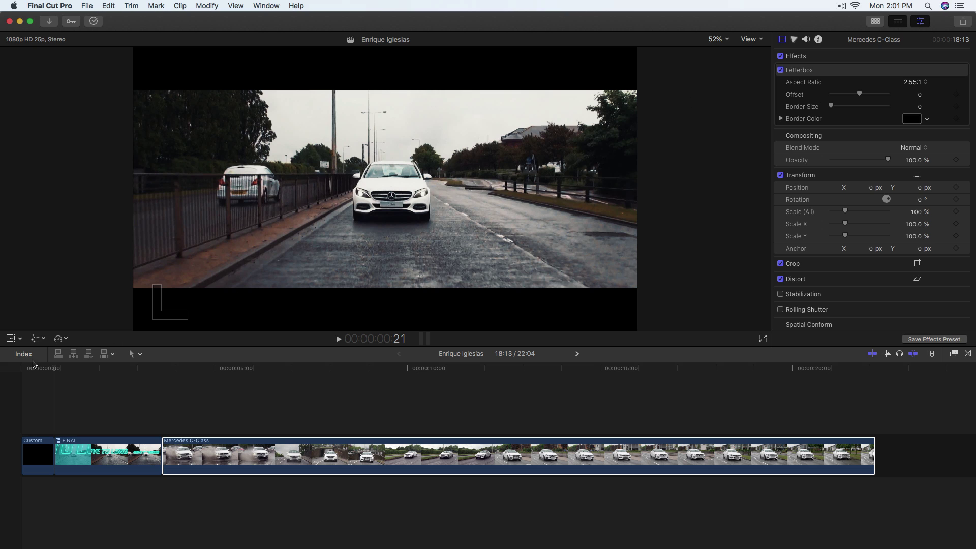
left_click(54, 370)
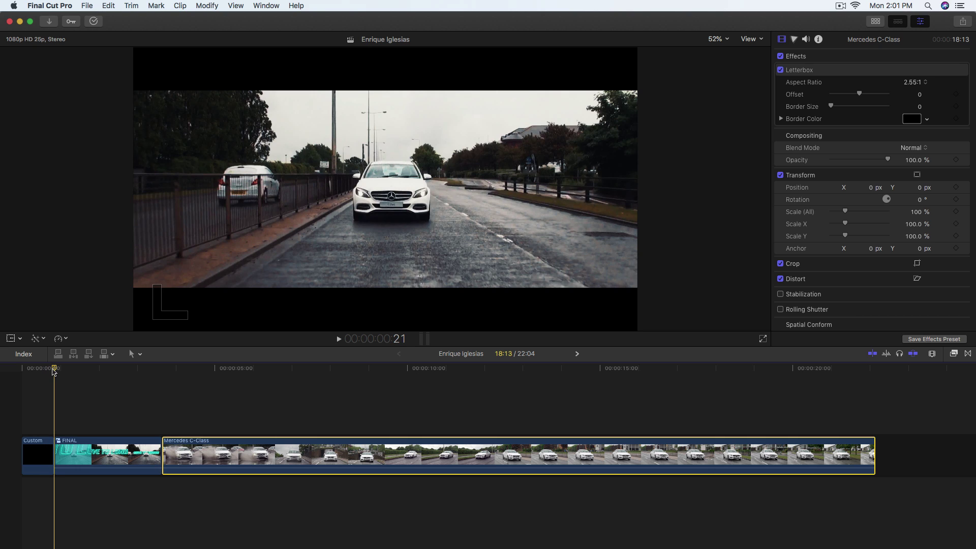
key("super+equal")
scroll(105, 382, "left", 2)
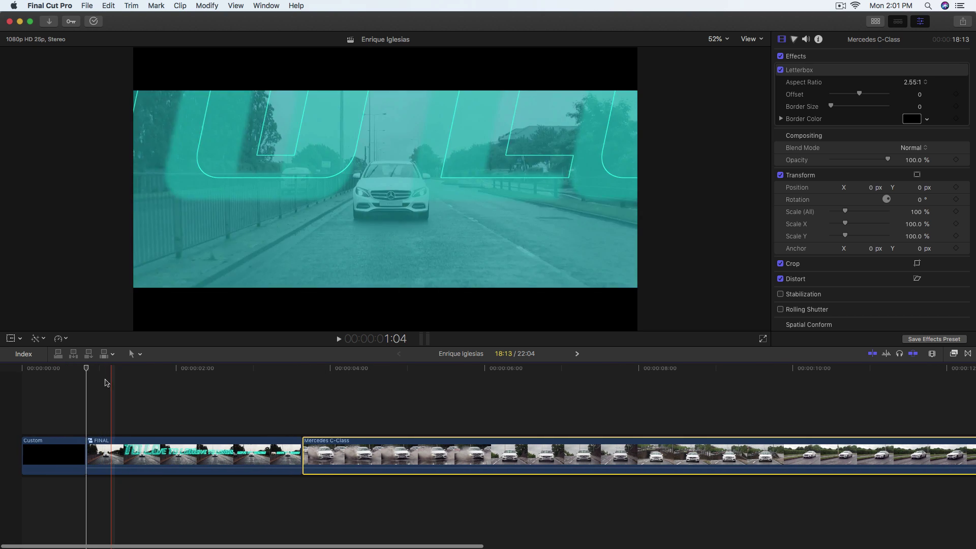
left_click(30, 374)
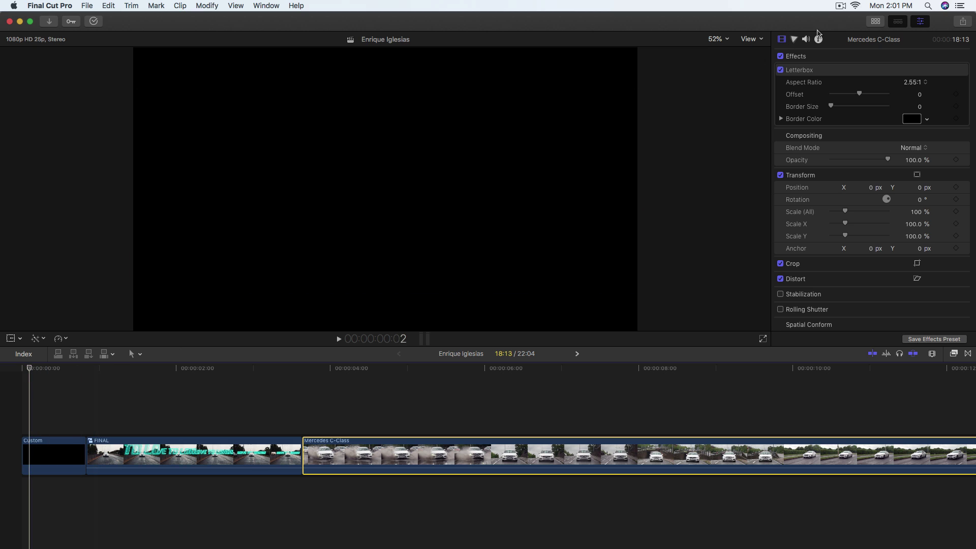
left_click(923, 22)
left_click(5, 370)
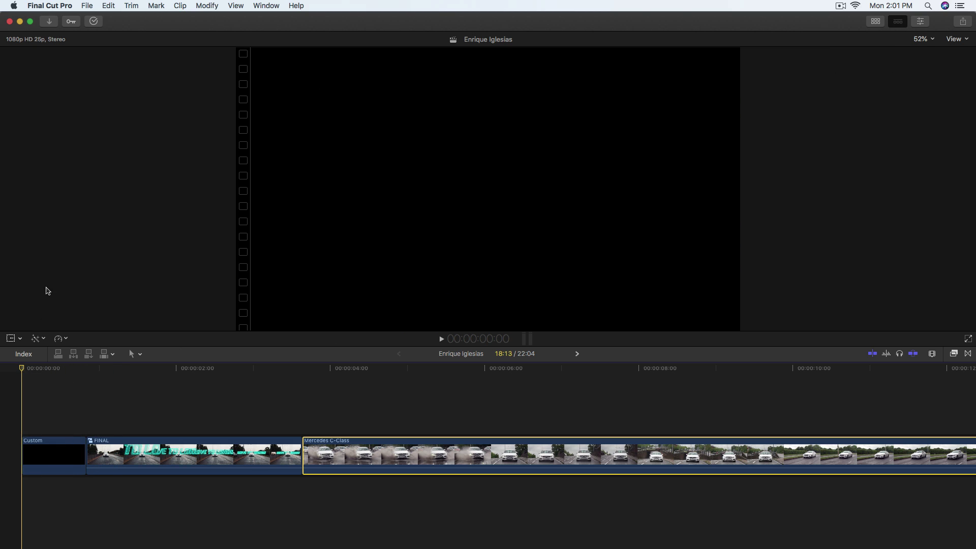
key("space")
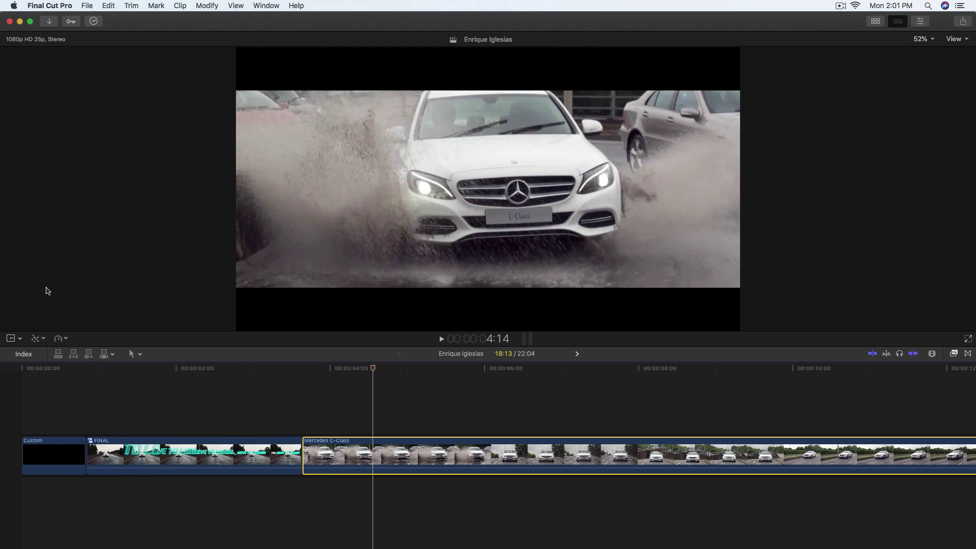
key("space")
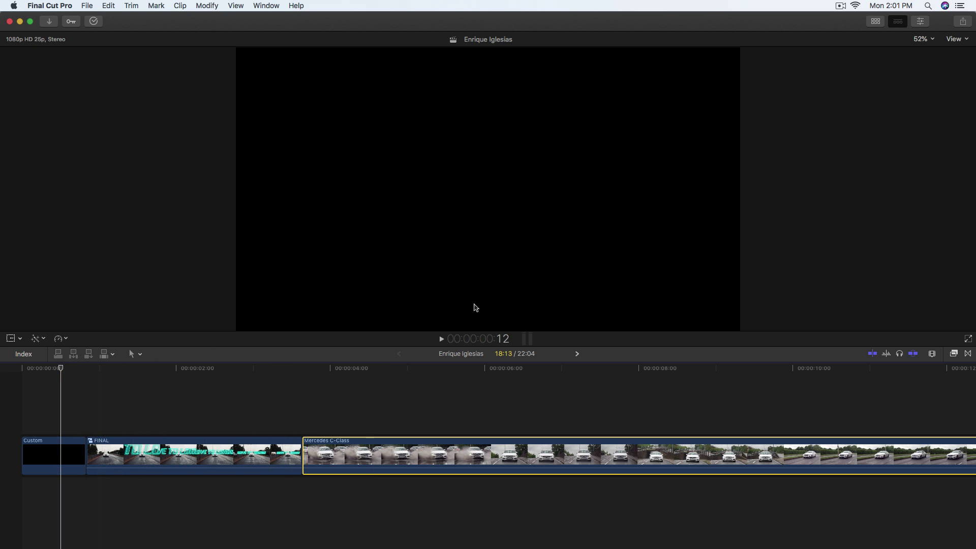
left_click(207, 379)
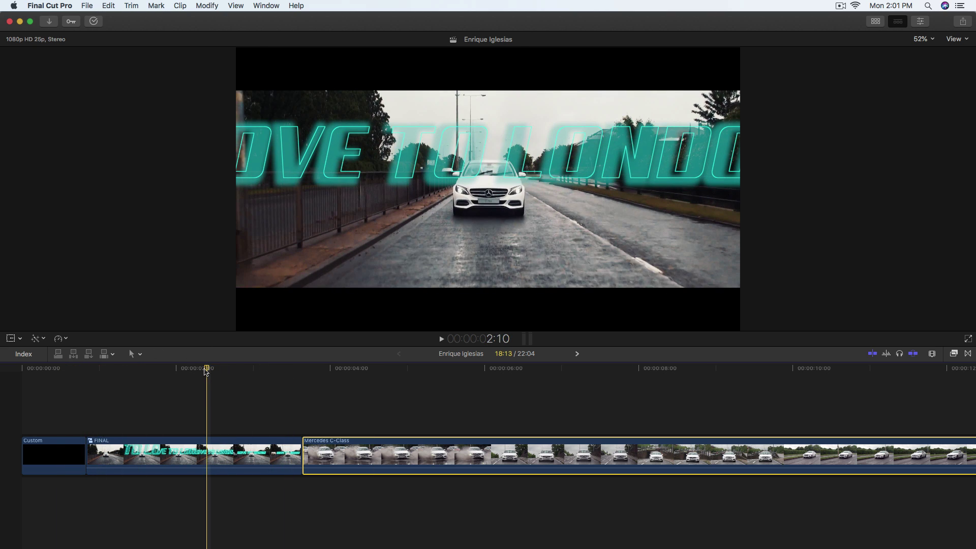
left_click_drag(206, 371, 267, 377)
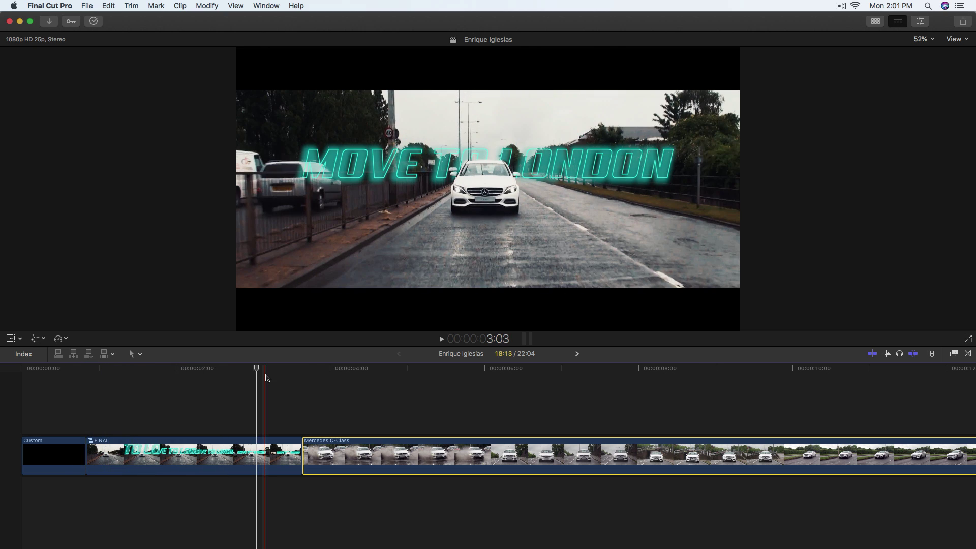